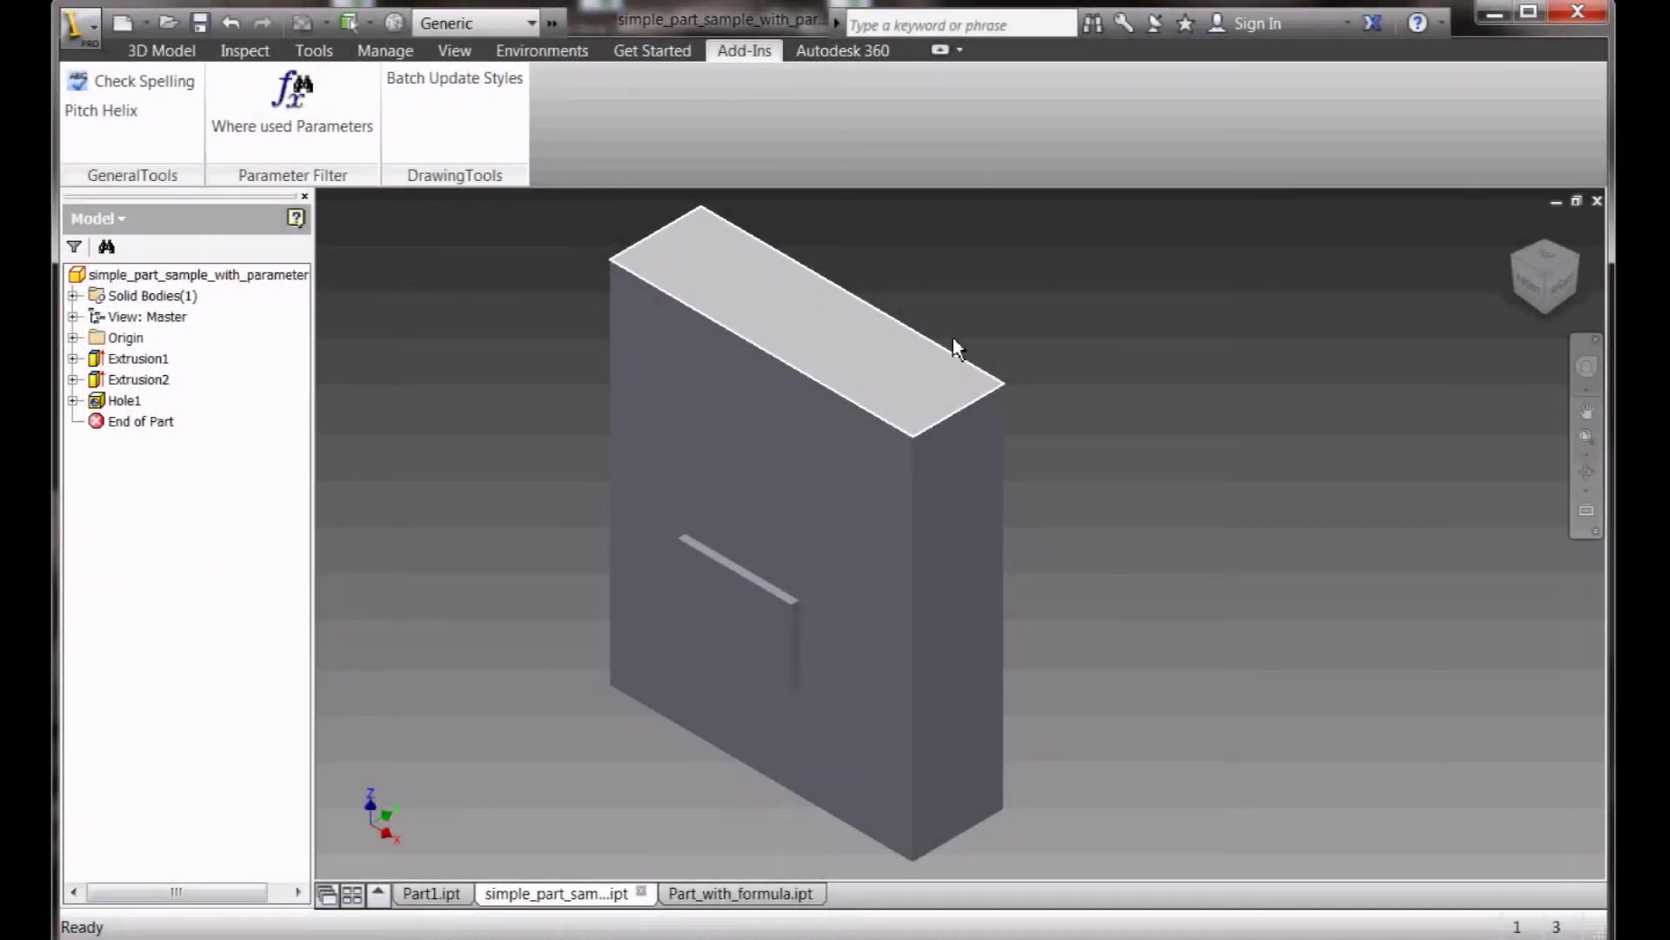
# - Launch the Where Used Parameter Manager from the Add-Ins ribbon
pyautogui.click(305, 120)
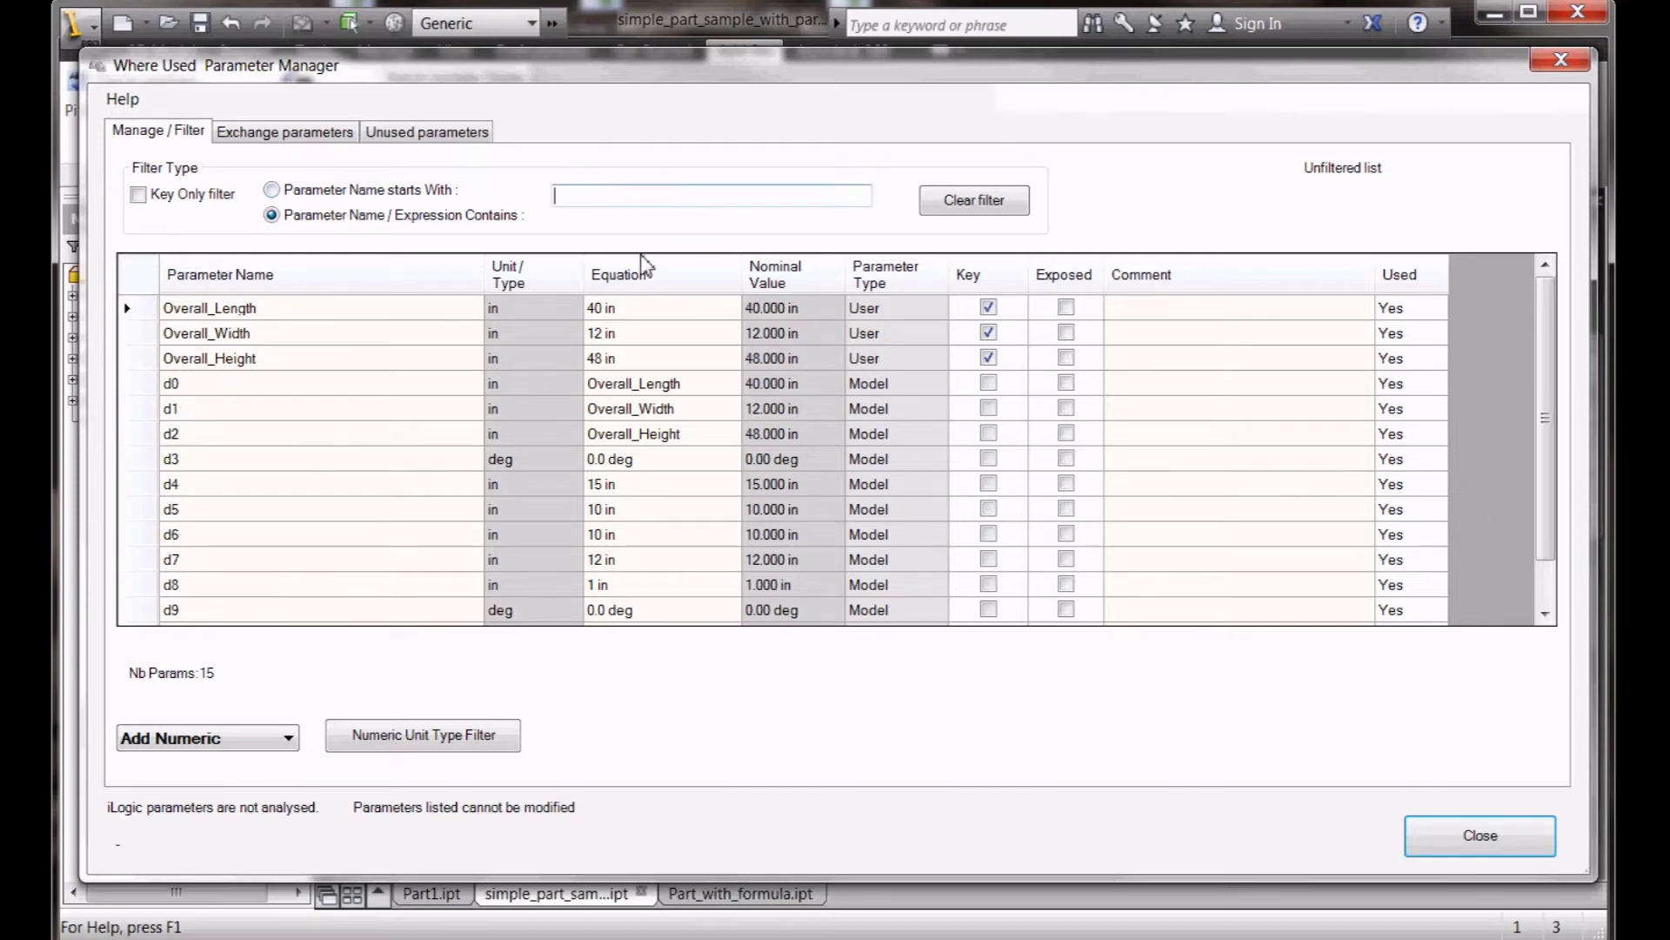
pyautogui.click(272, 190)
pyautogui.click(561, 202)
pyautogui.write('o')
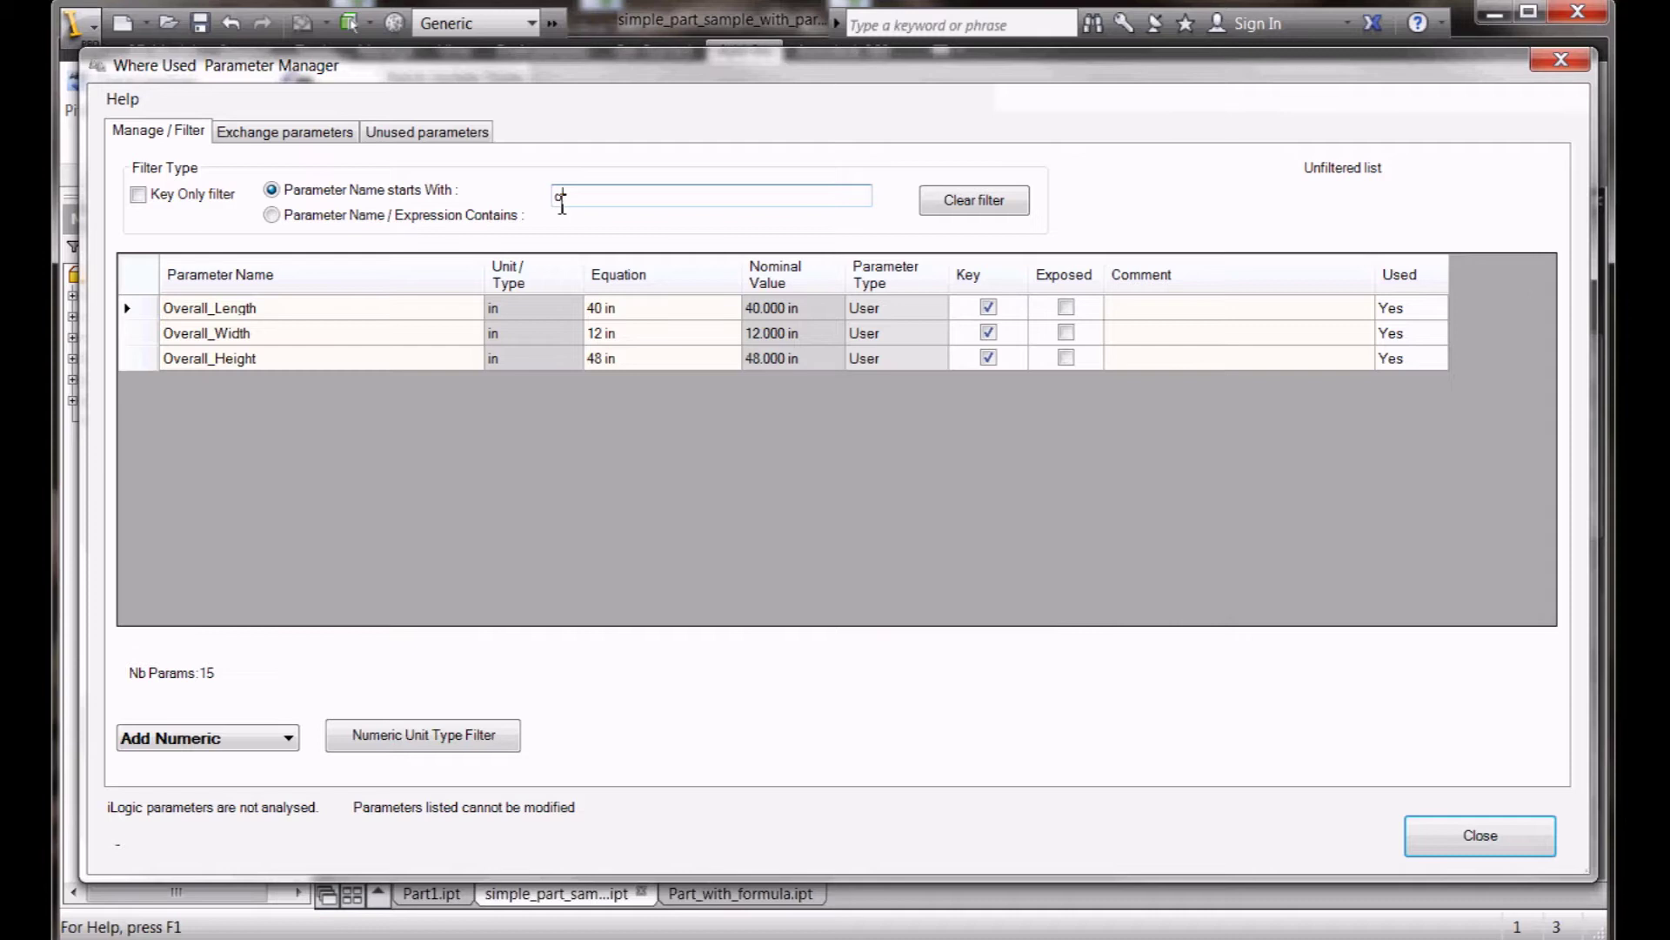
pyautogui.write('verall')
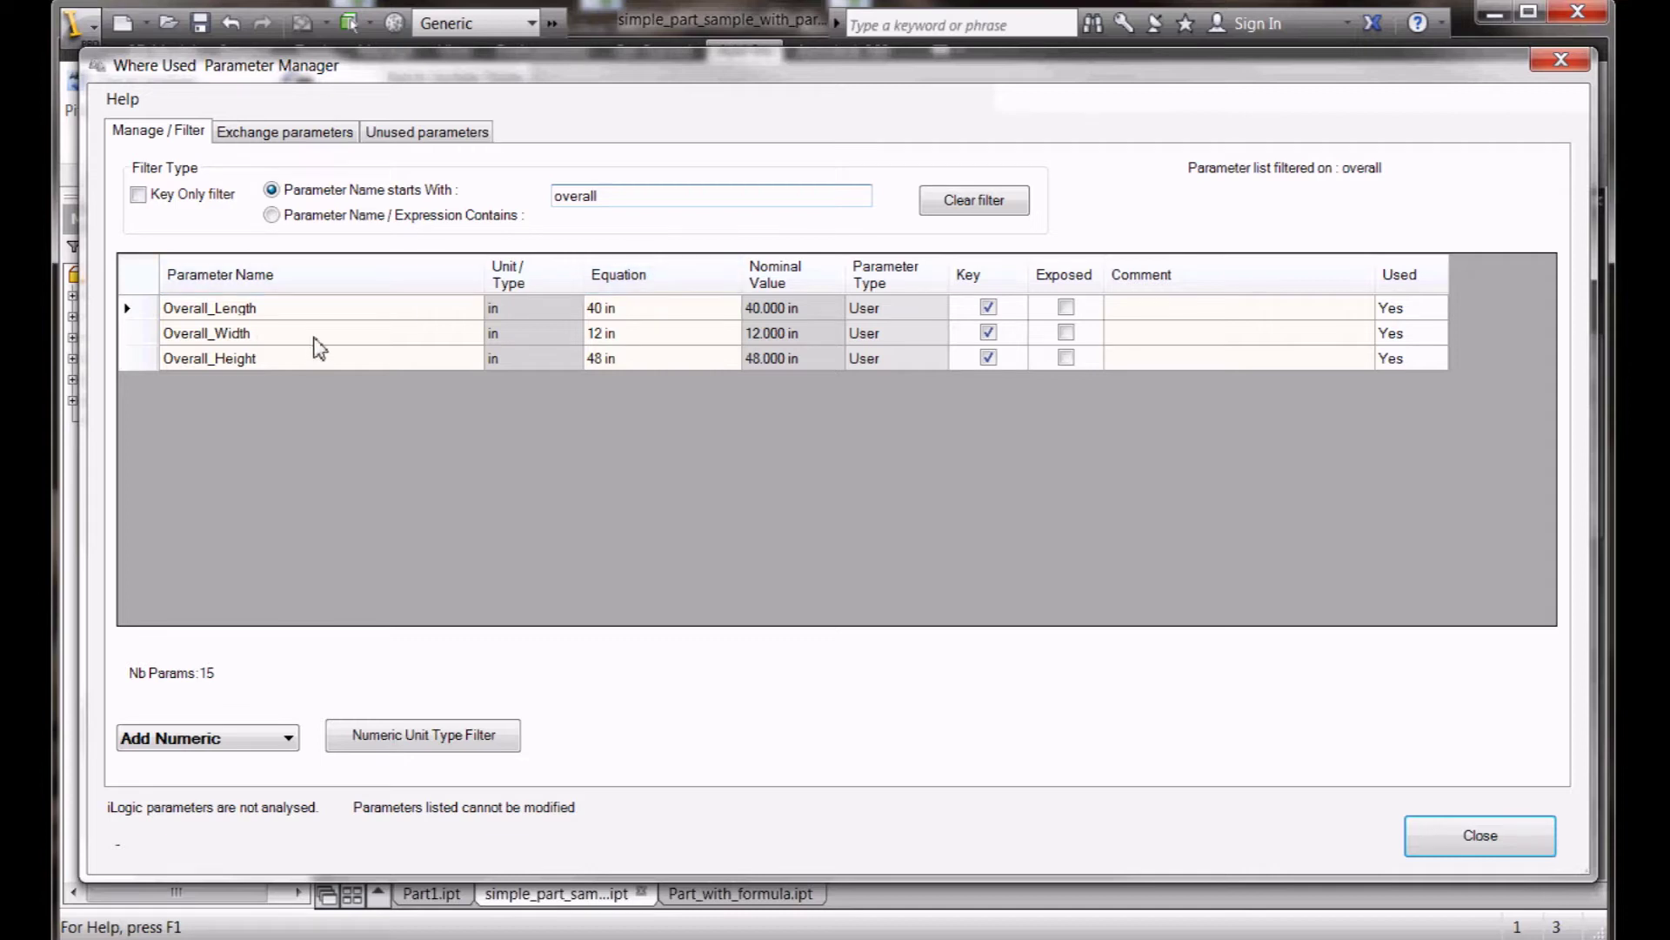
pyautogui.click(299, 216)
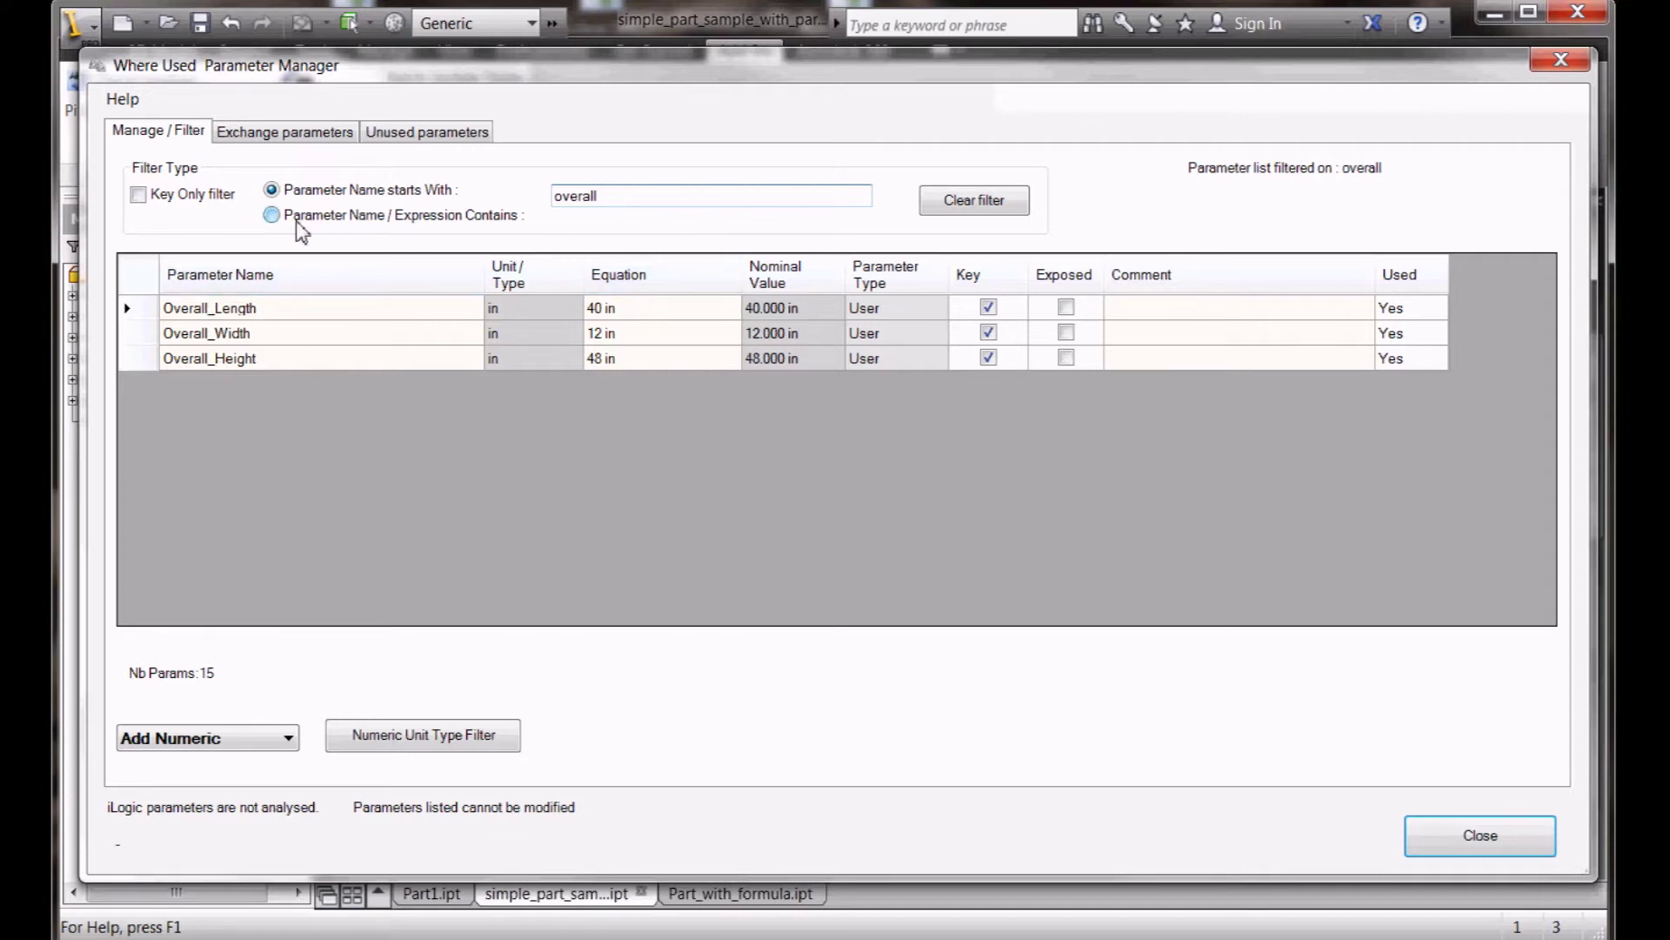
pyautogui.doubleClick(673, 196)
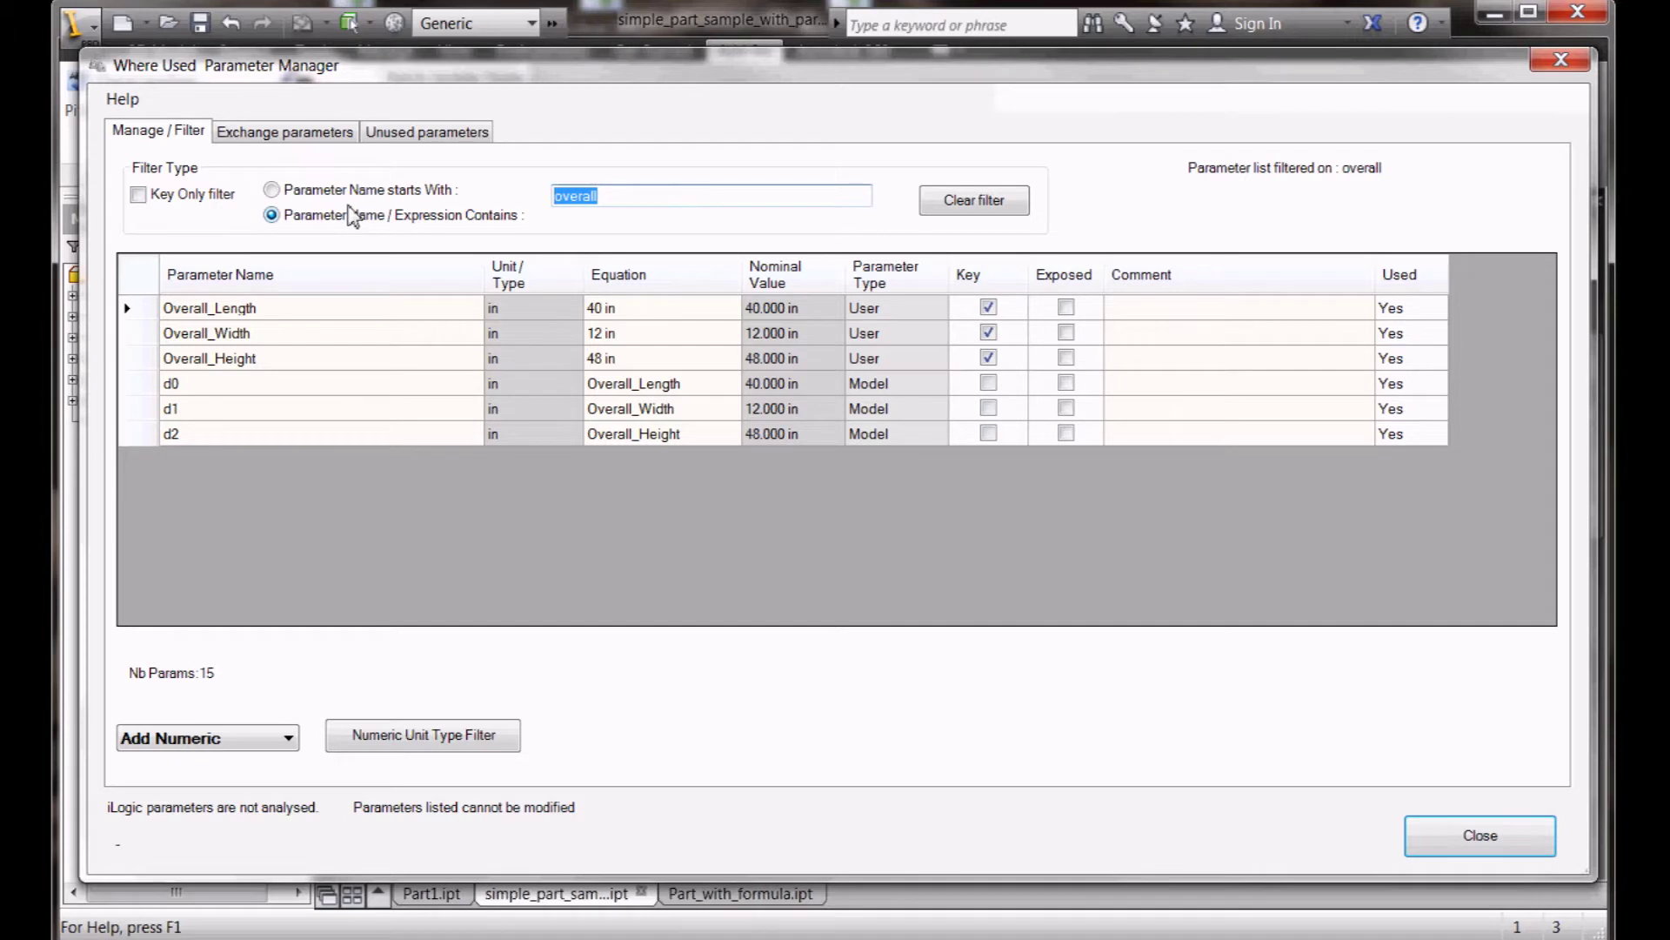
pyautogui.write('width')
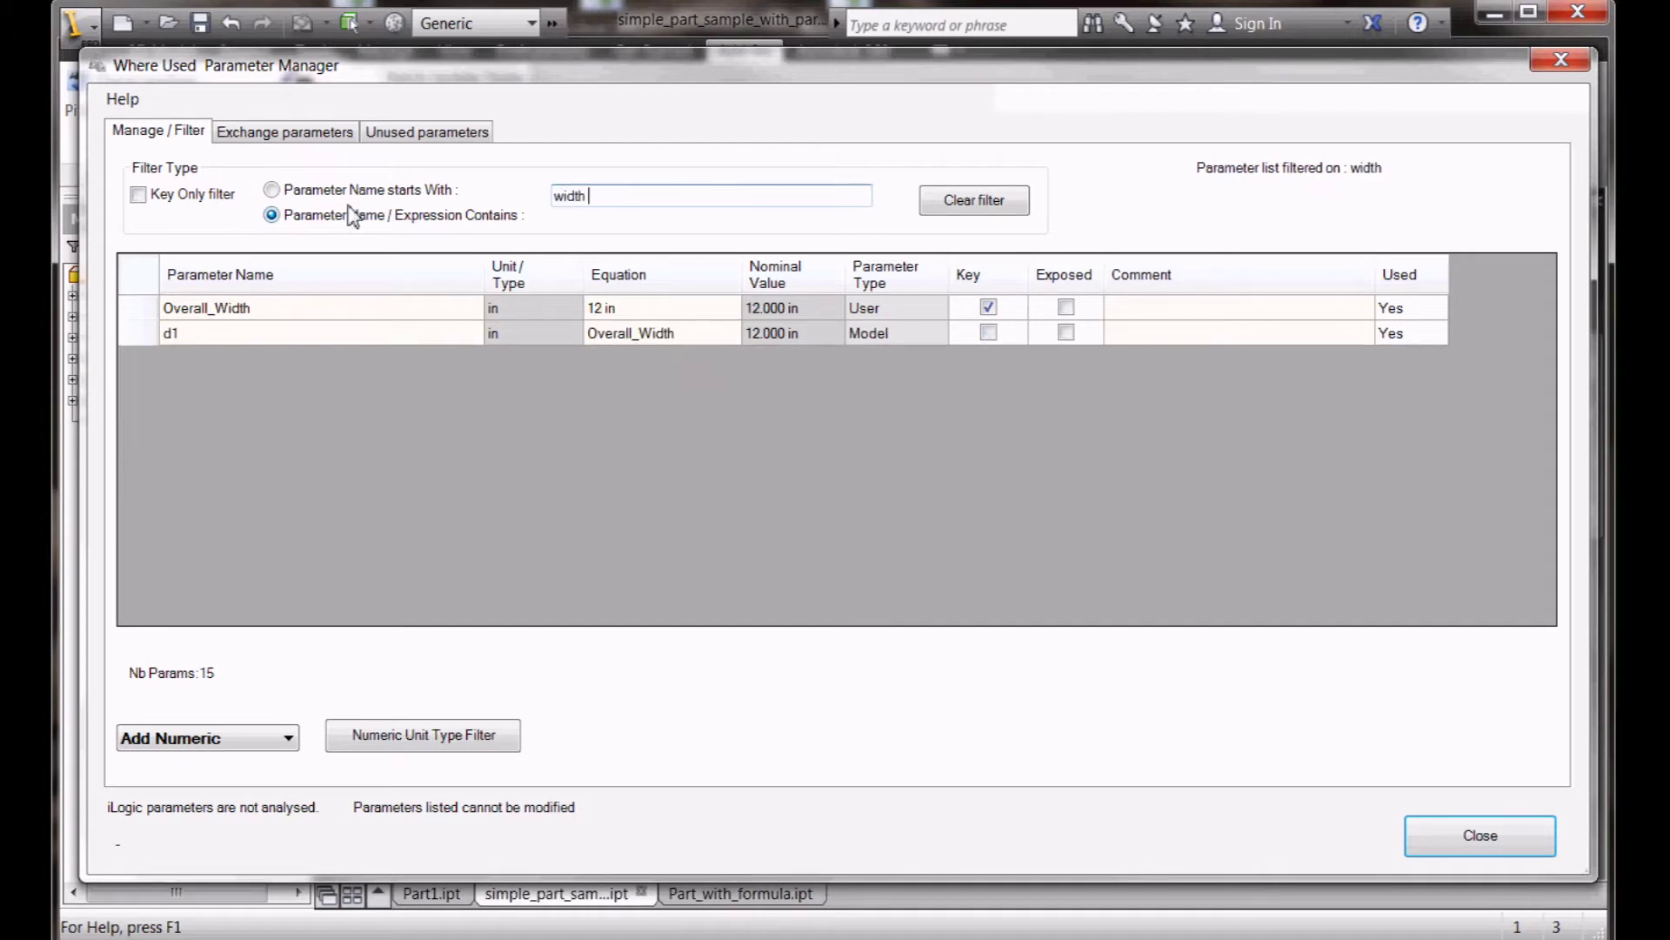
pyautogui.write(' length')
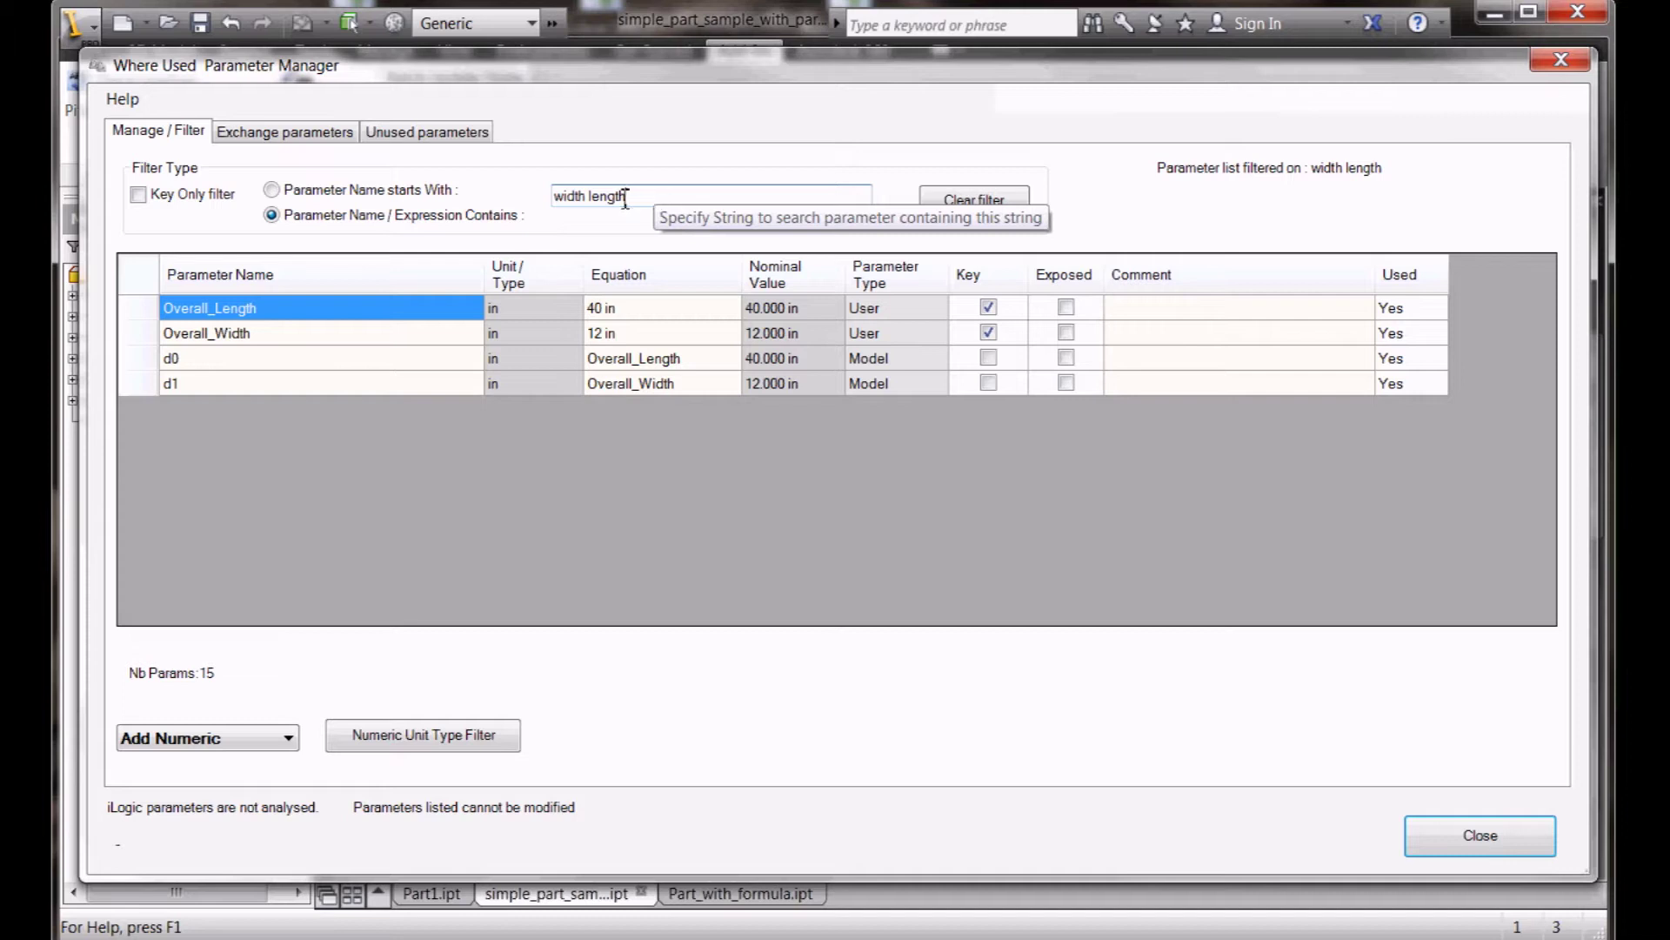
pyautogui.click(960, 204)
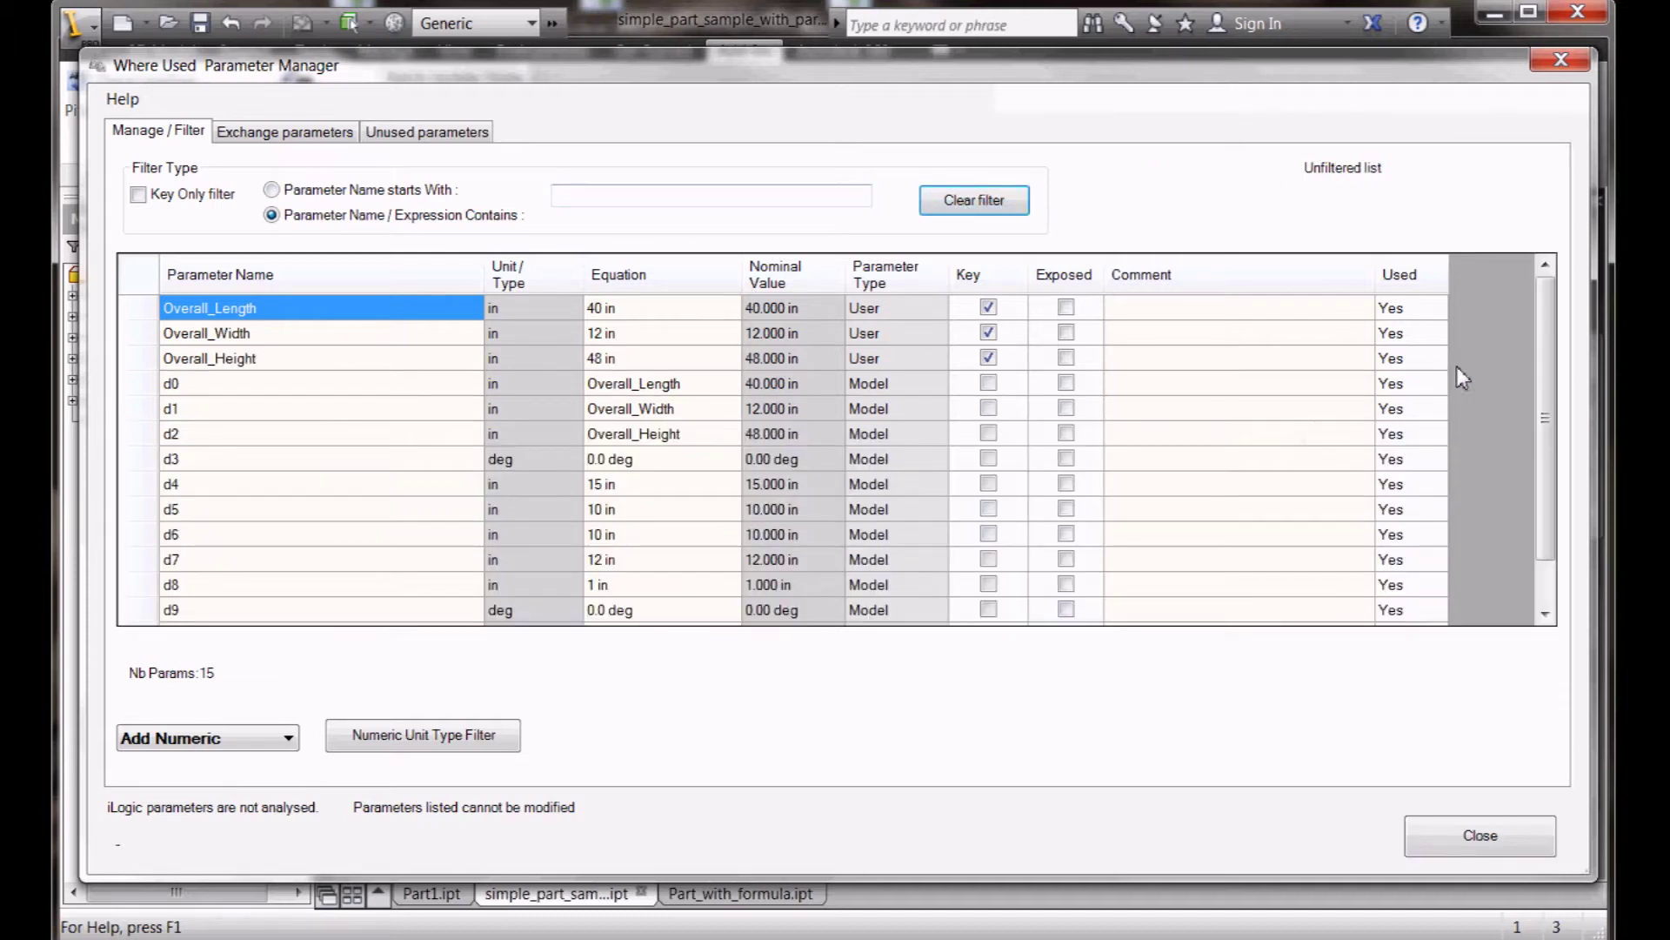
pyautogui.moveTo(1547, 345); pyautogui.dragTo(1554, 435)
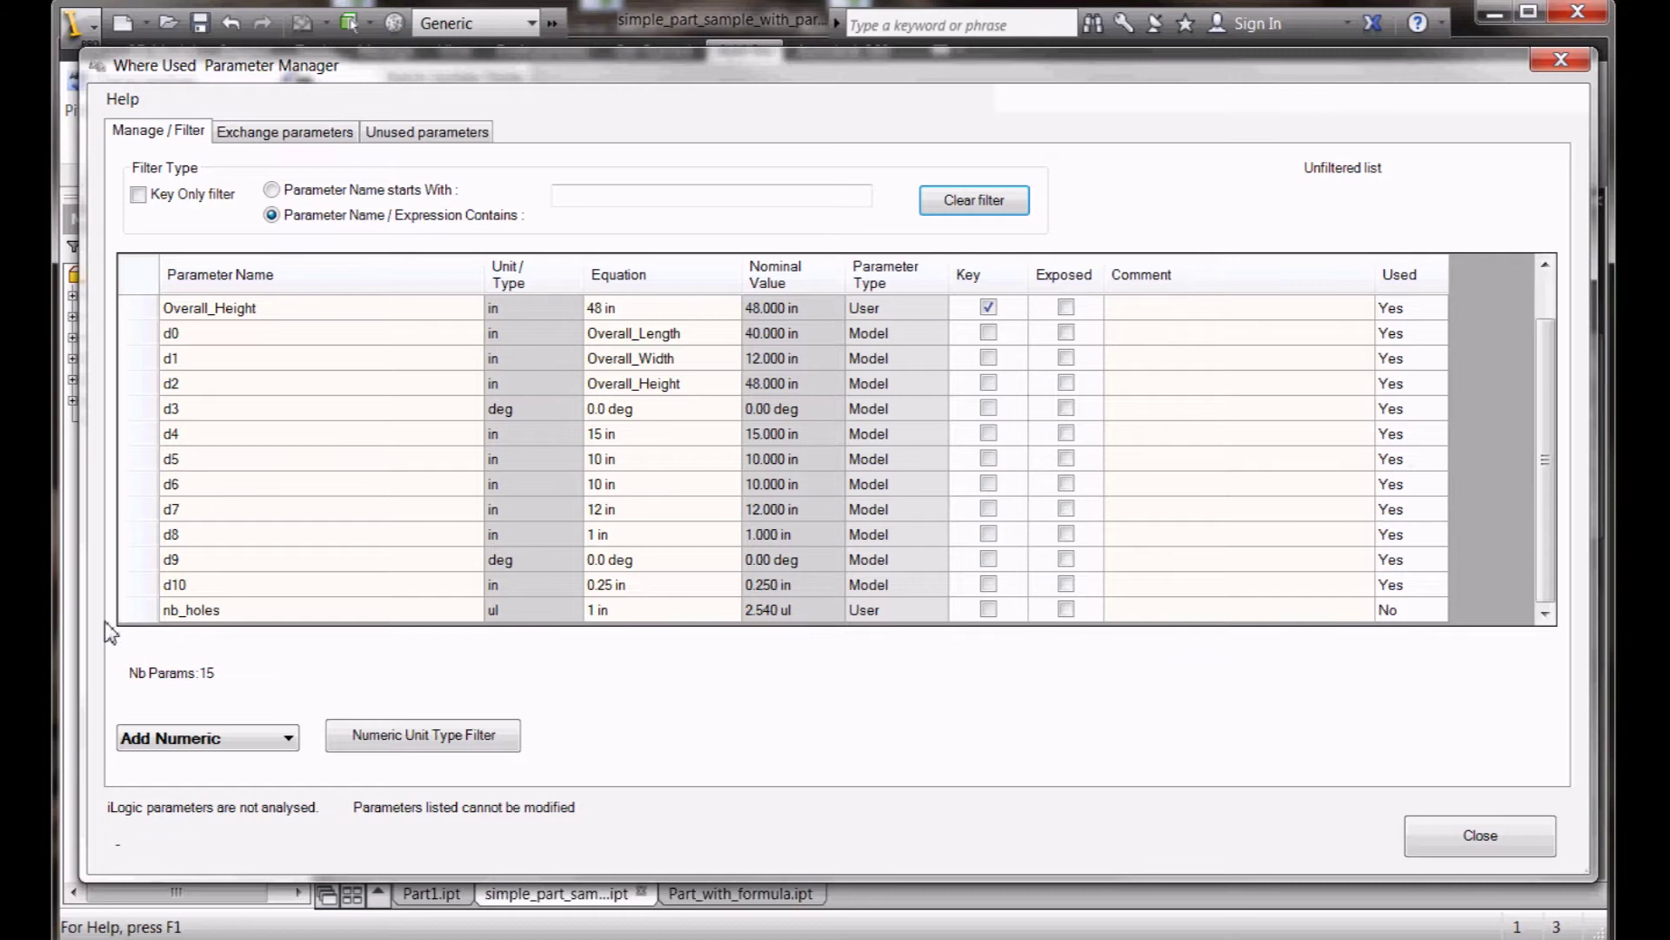
# - Add a new numeric user parameter below nb_holes
pyautogui.click(130, 617)
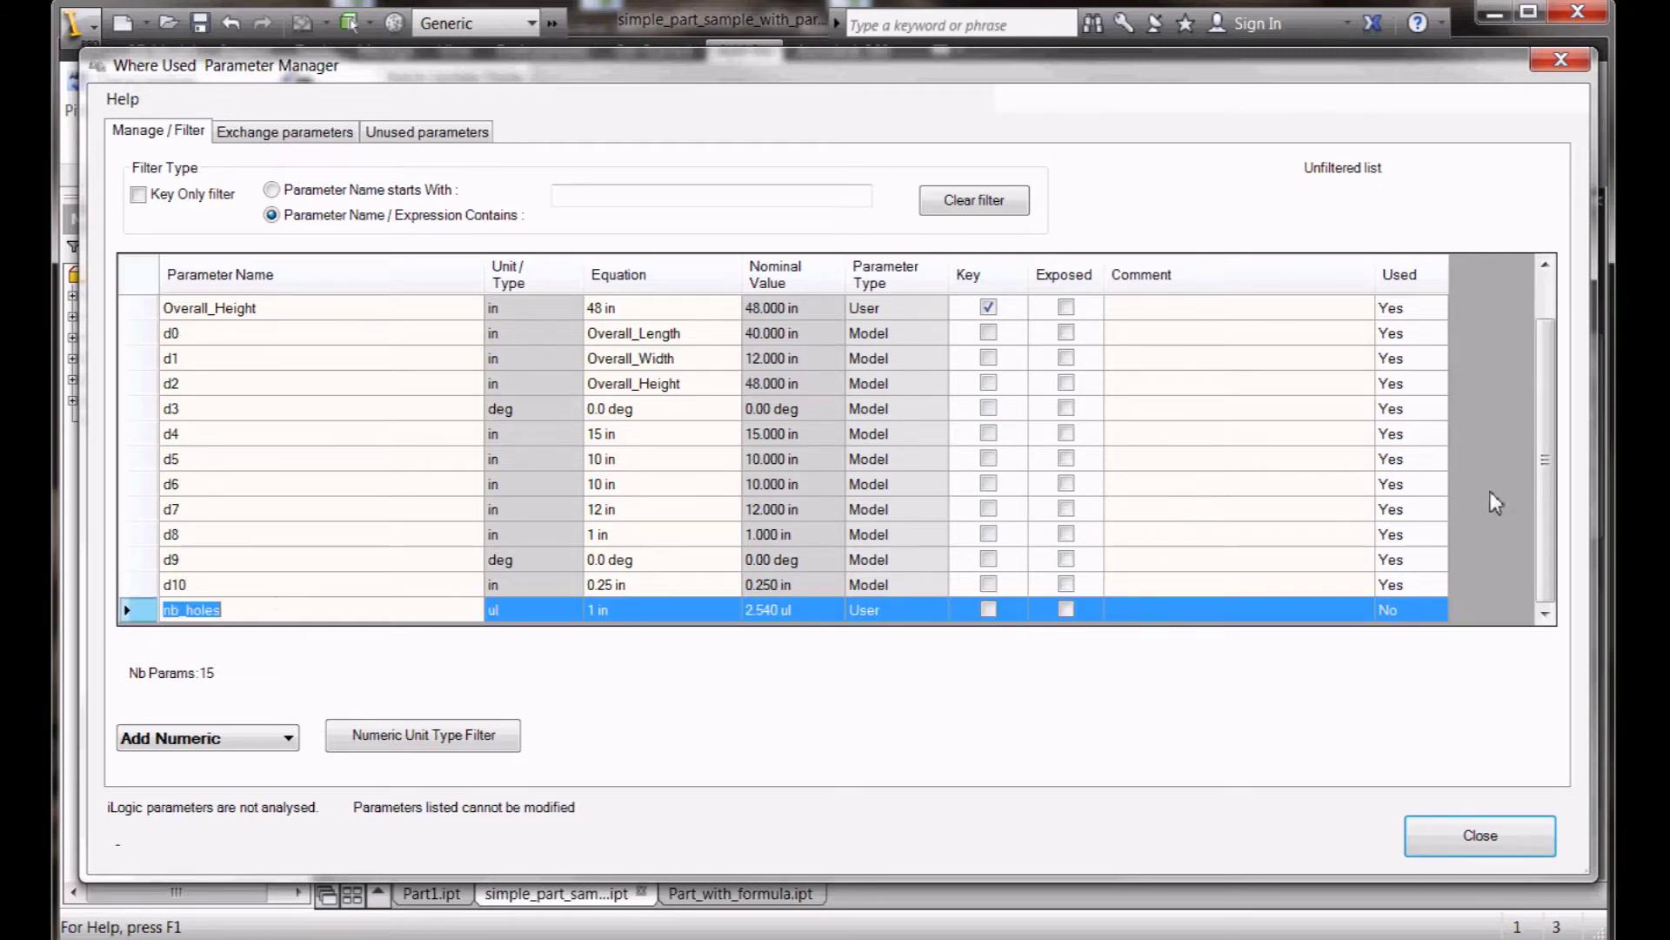
pyautogui.click(205, 739)
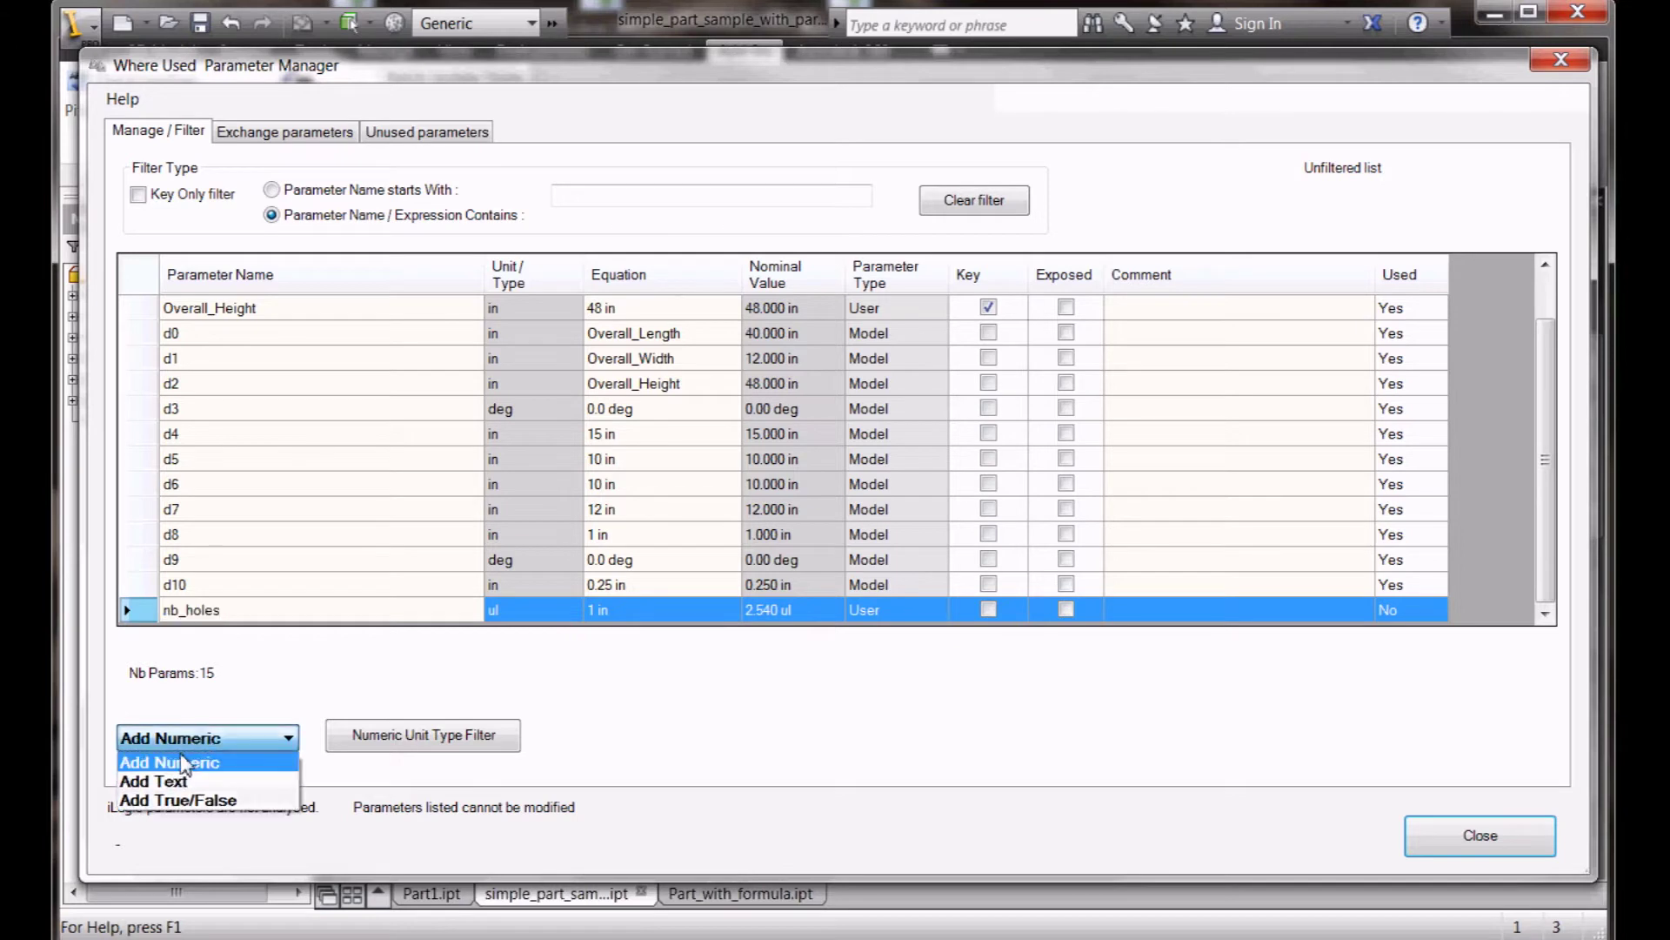
pyautogui.click(184, 763)
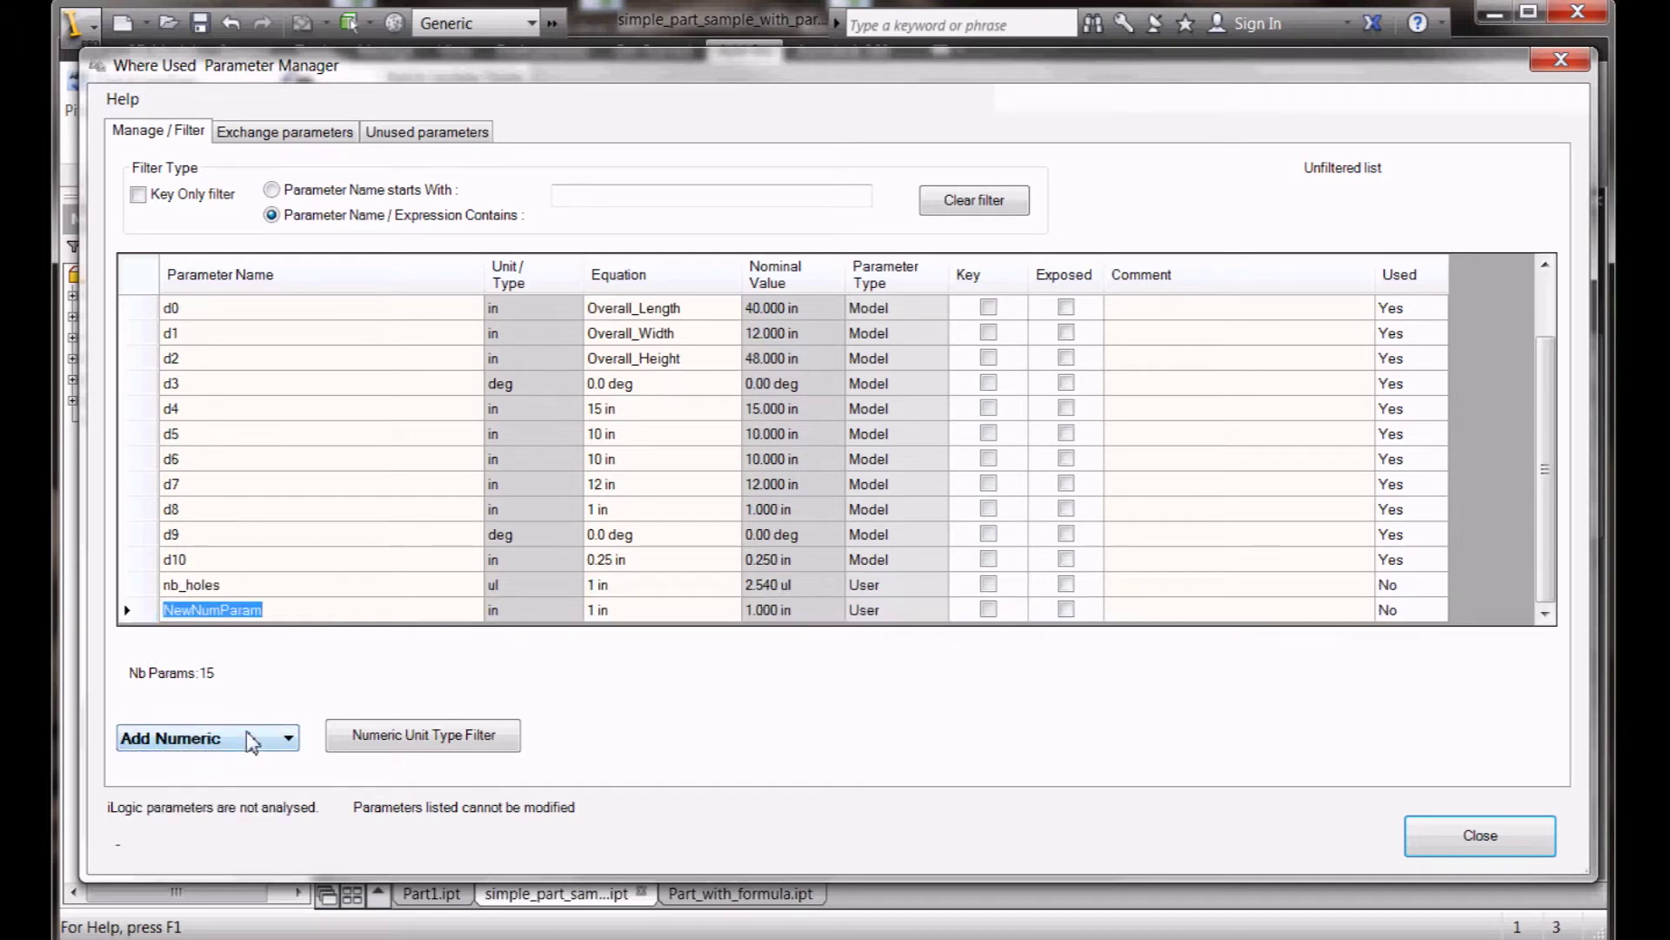
pyautogui.write('Width')
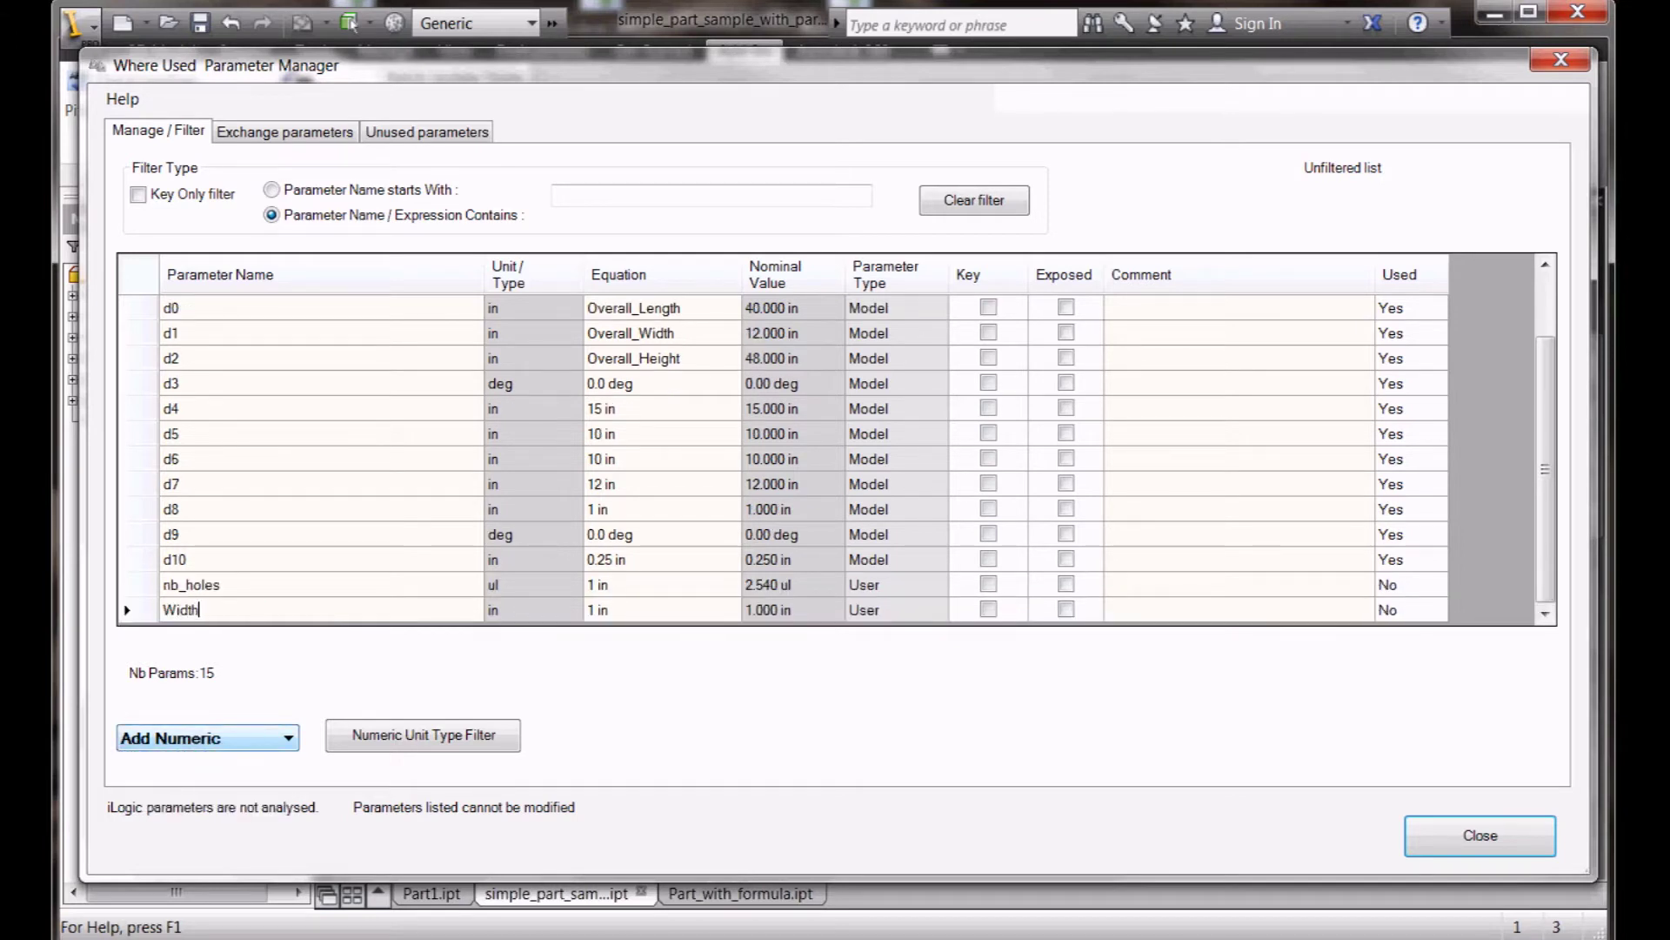
# - Give the Width parameter millimeter units and an equation of 1000 mm
pyautogui.click(516, 612)
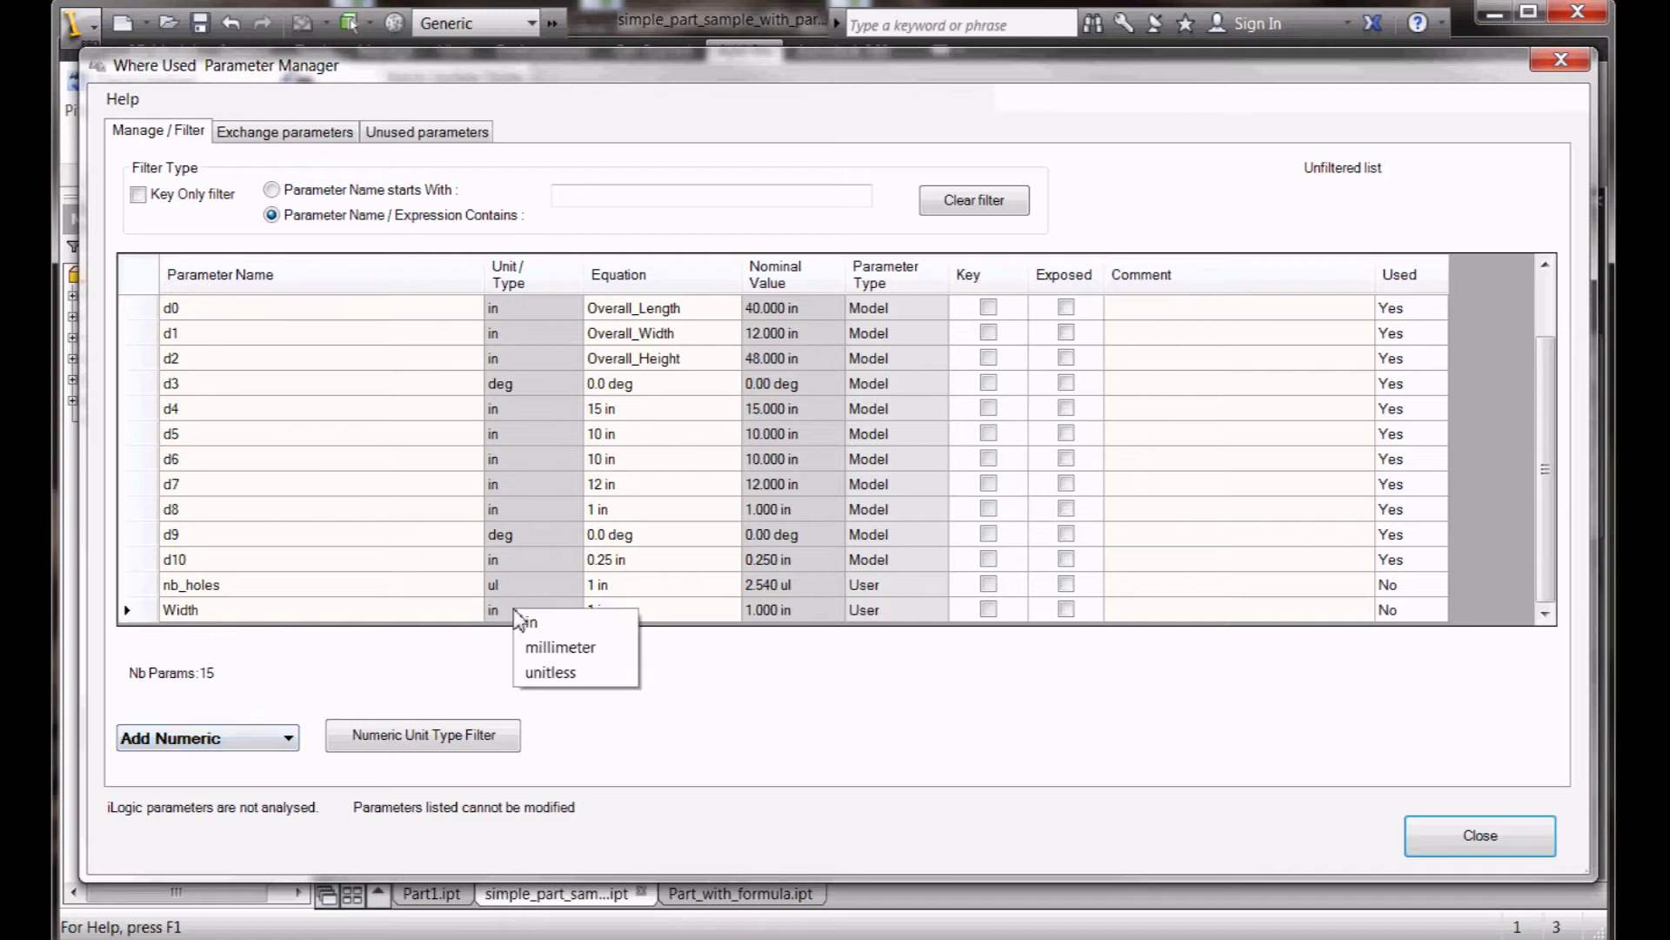
pyautogui.click(551, 647)
pyautogui.click(634, 614)
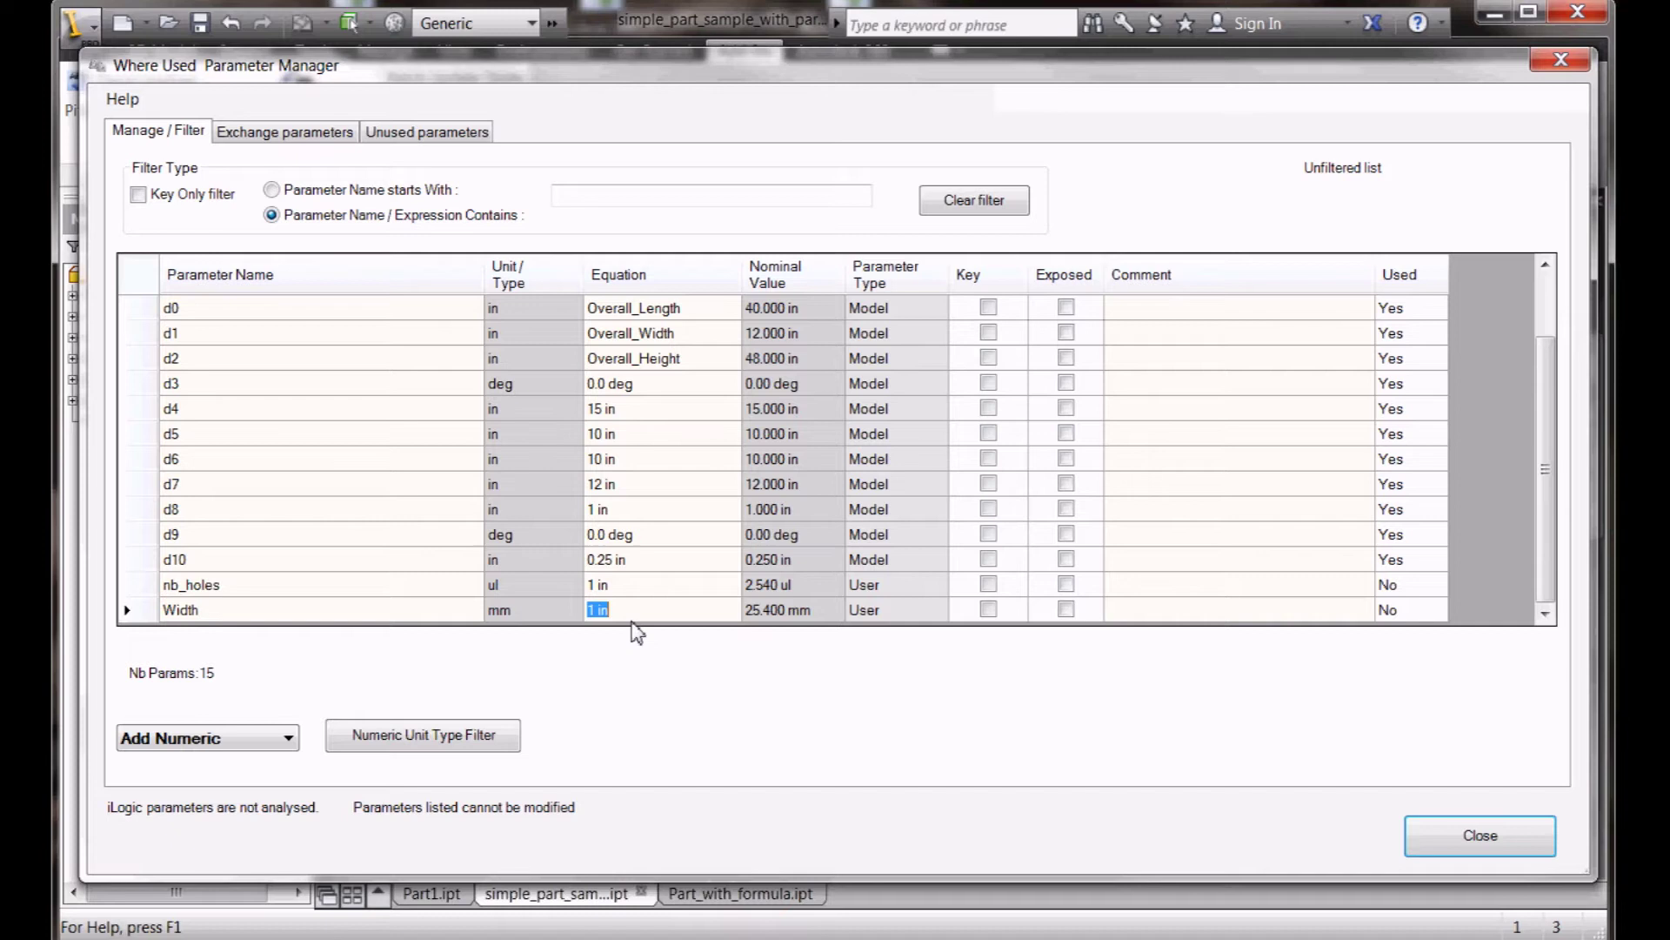
pyautogui.write('1000 mm')
pyautogui.press('Tab')
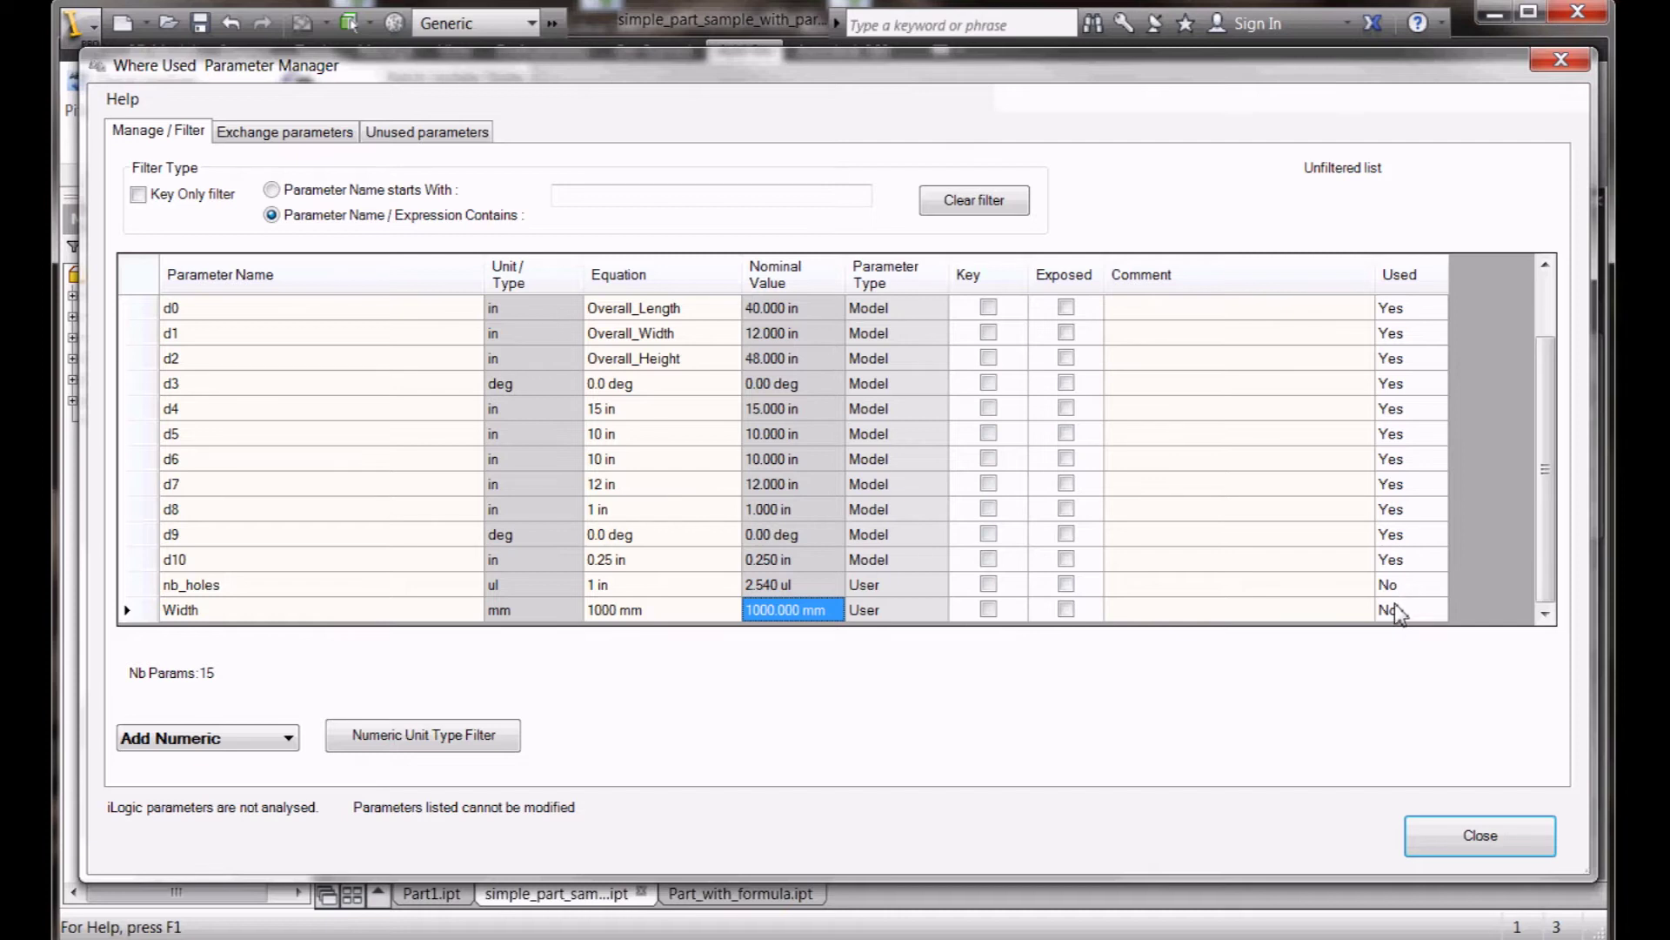
# - Delete the nb_holes and Width parameter rows
pyautogui.moveTo(135, 587); pyautogui.dragTo(131, 613)
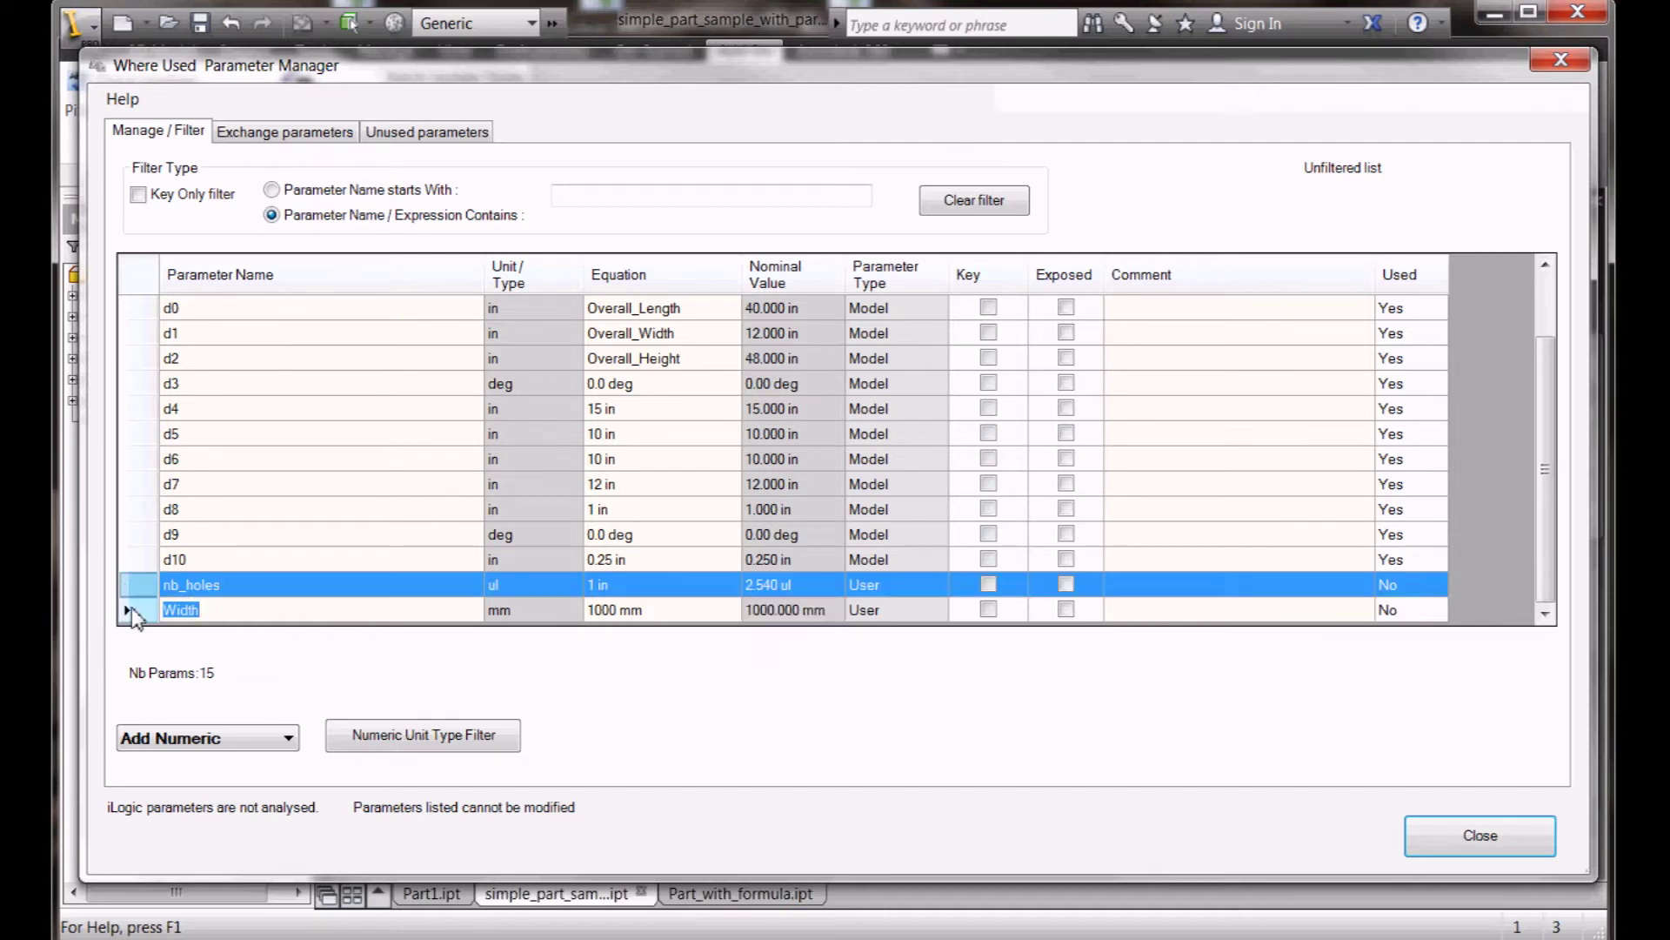
pyautogui.rightClick(133, 618)
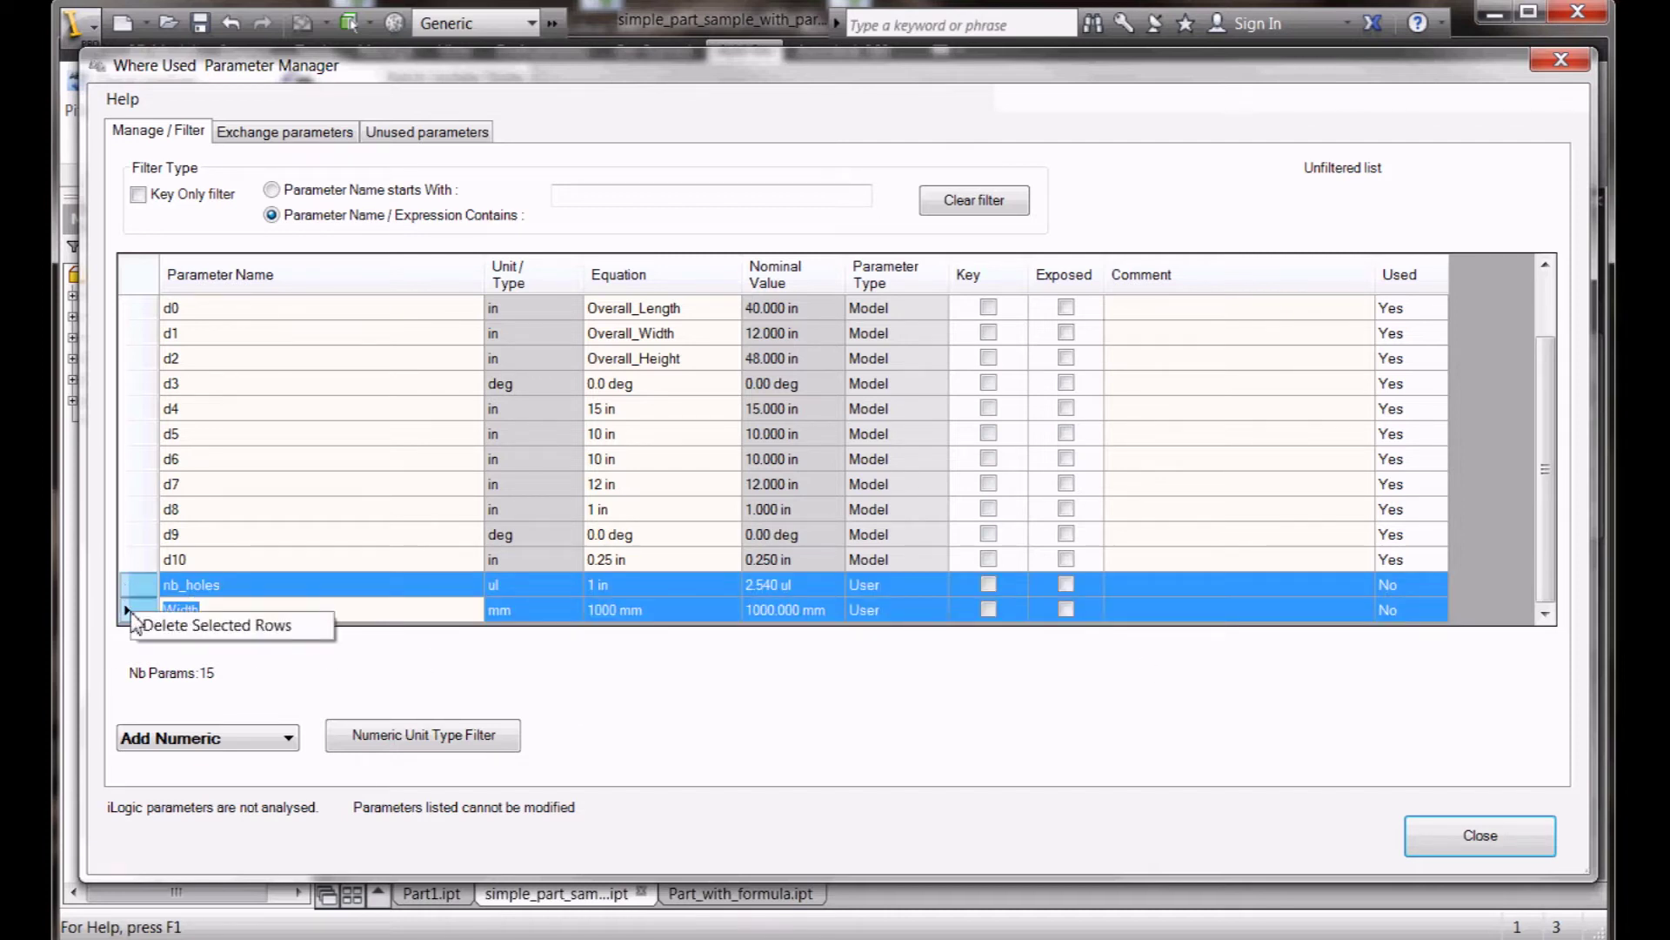
pyautogui.click(210, 627)
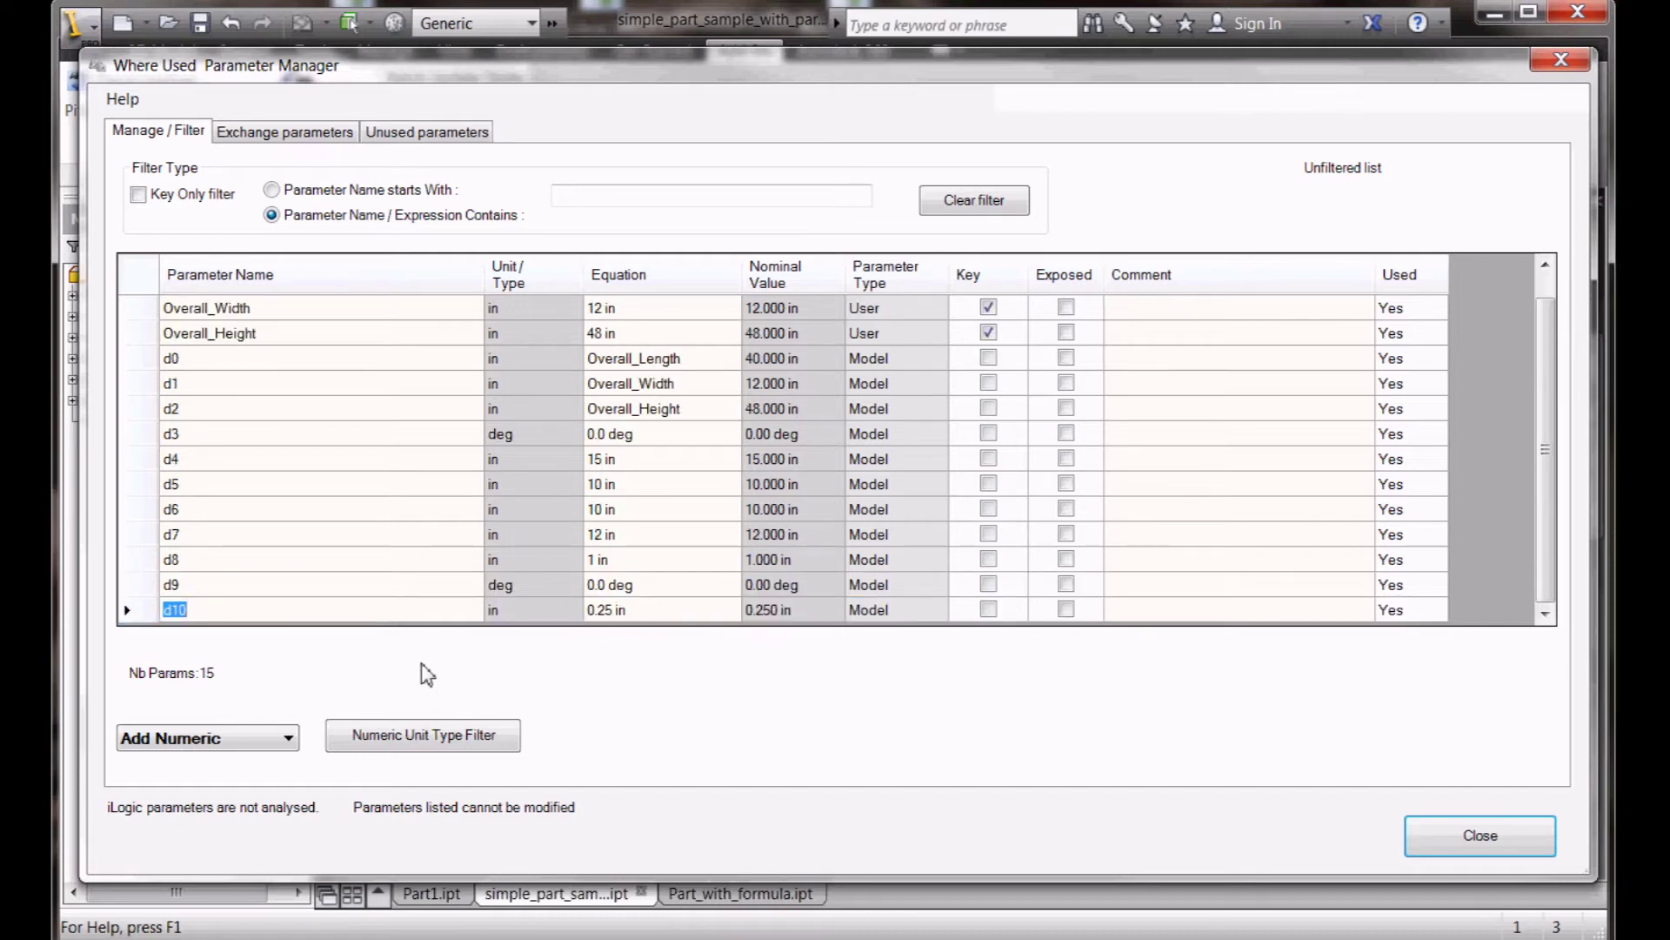
# - Filter on 'ov' and select all six matching Overall parameters
pyautogui.click(597, 199)
pyautogui.write('oval')
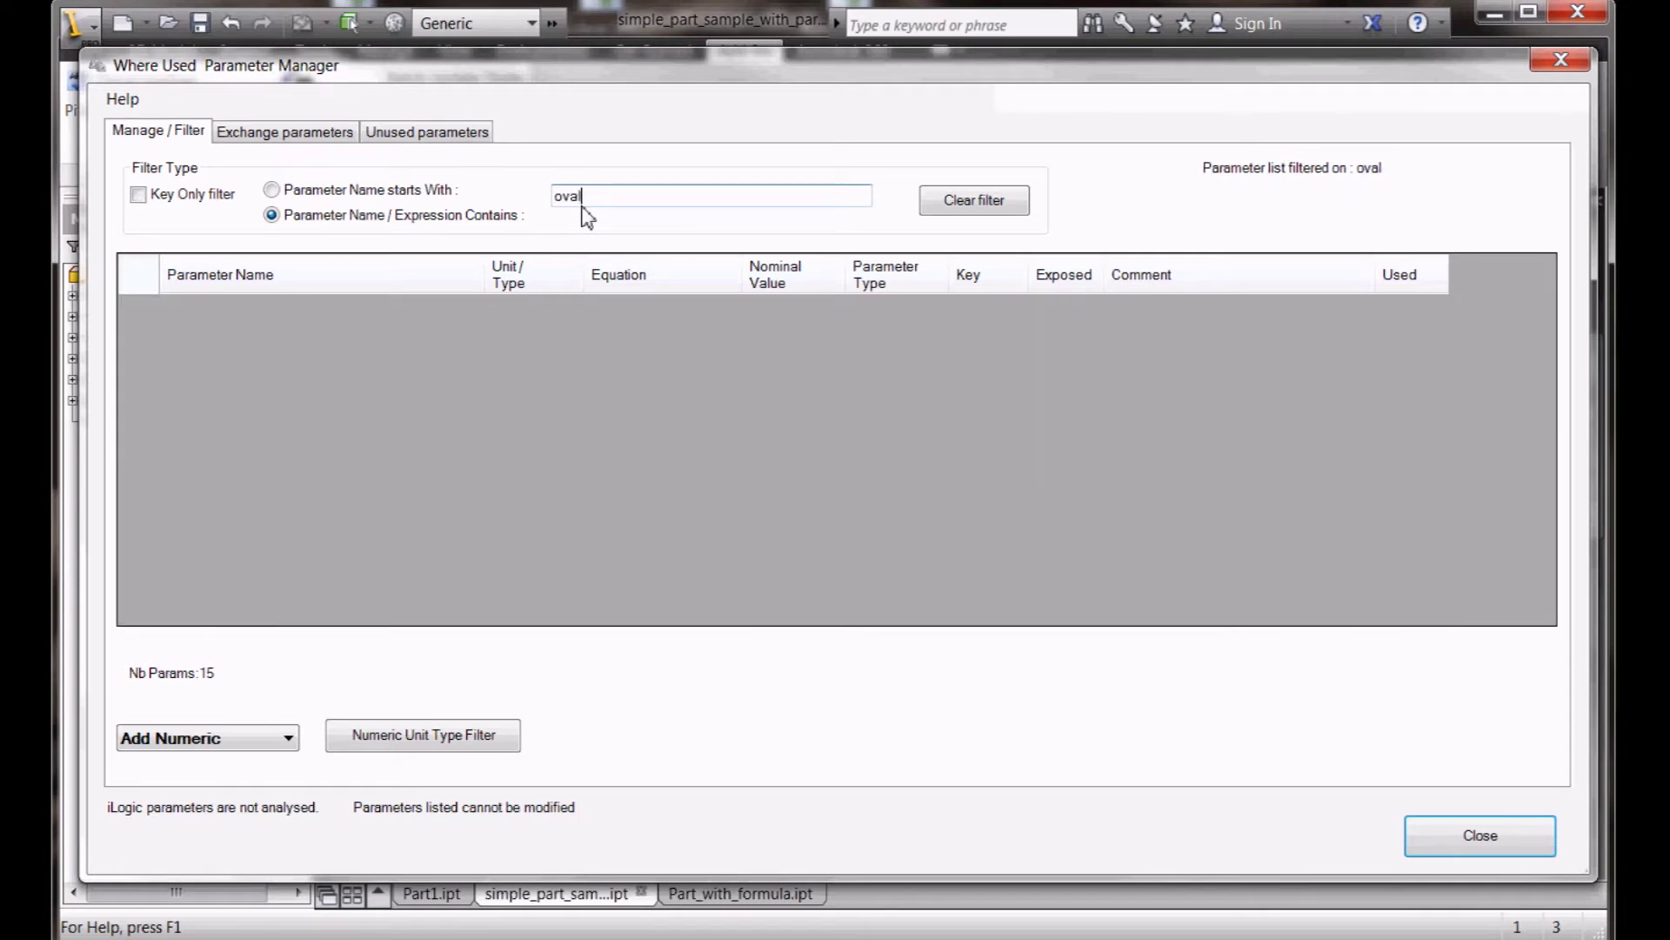
pyautogui.press('BackSpace')
pyautogui.press('BackSpace')
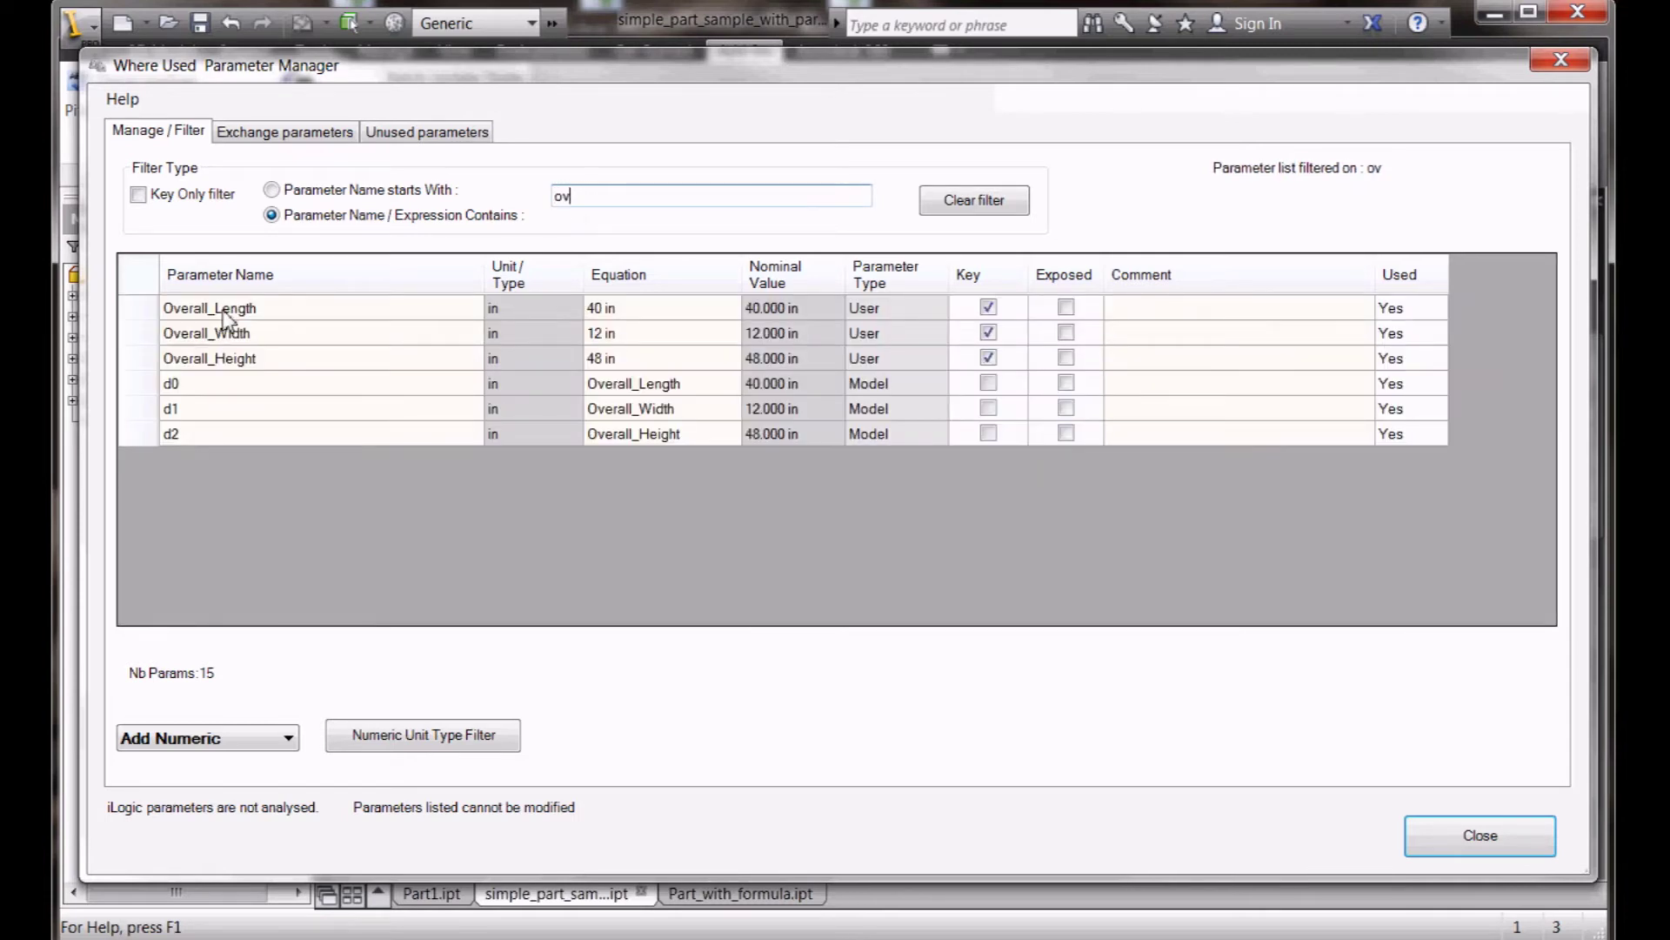
pyautogui.click(149, 302)
pyautogui.click(146, 289)
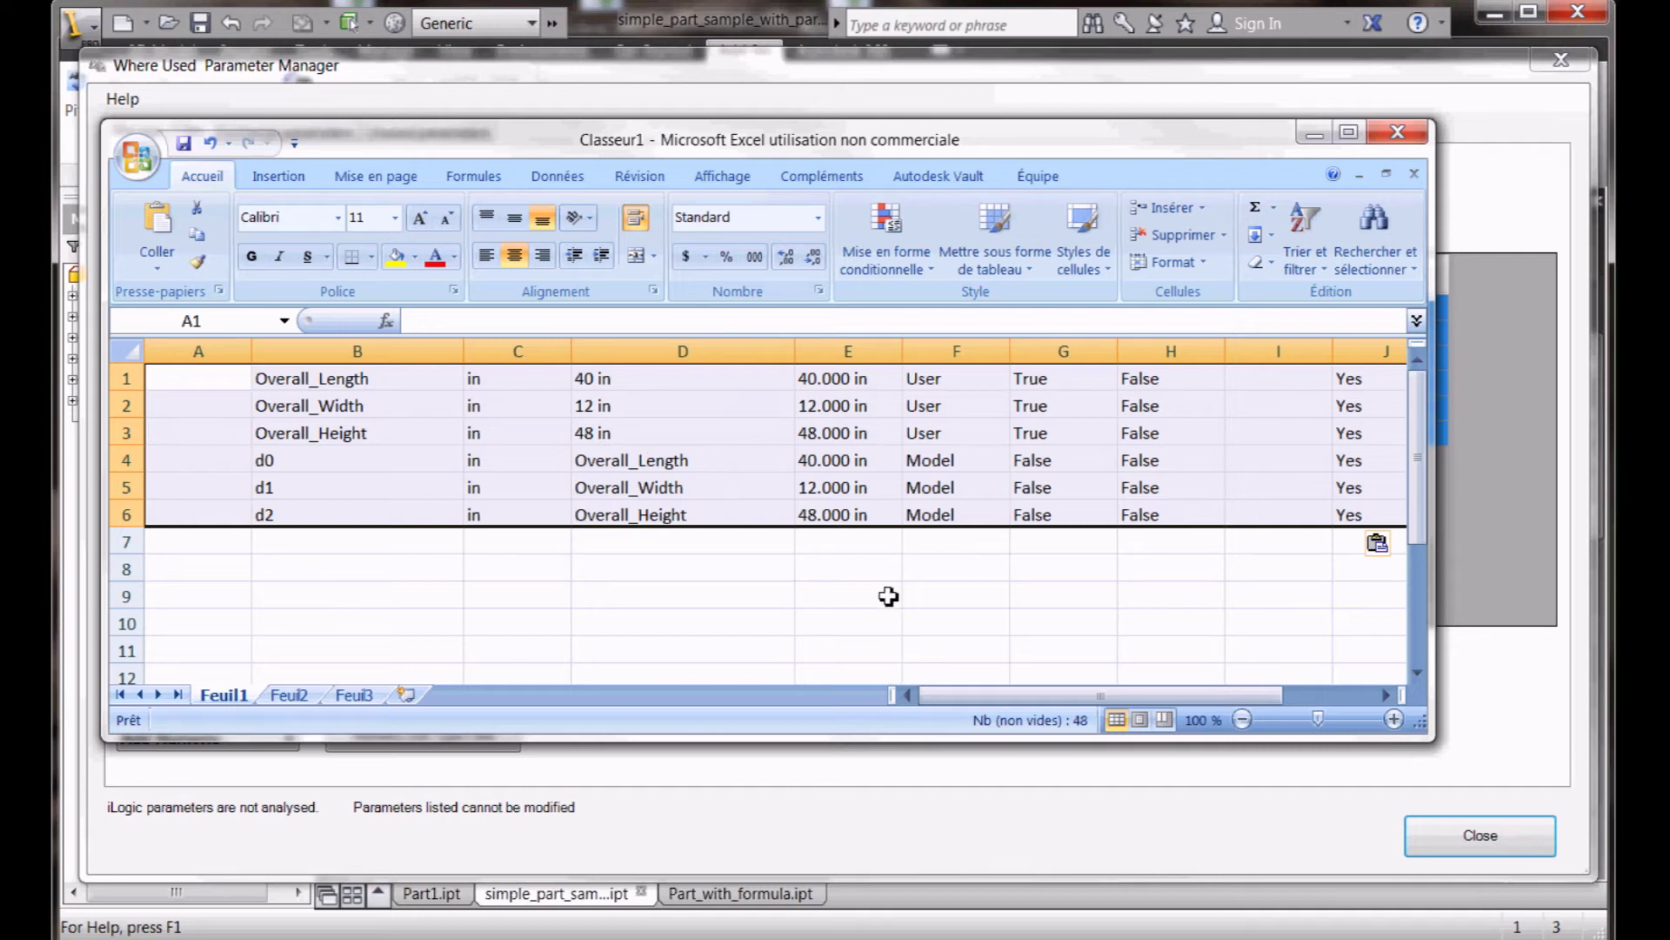
# - Switch to Exchange parameters and choose Nb_Holes from Part_with_formula.ipt
pyautogui.click(1315, 134)
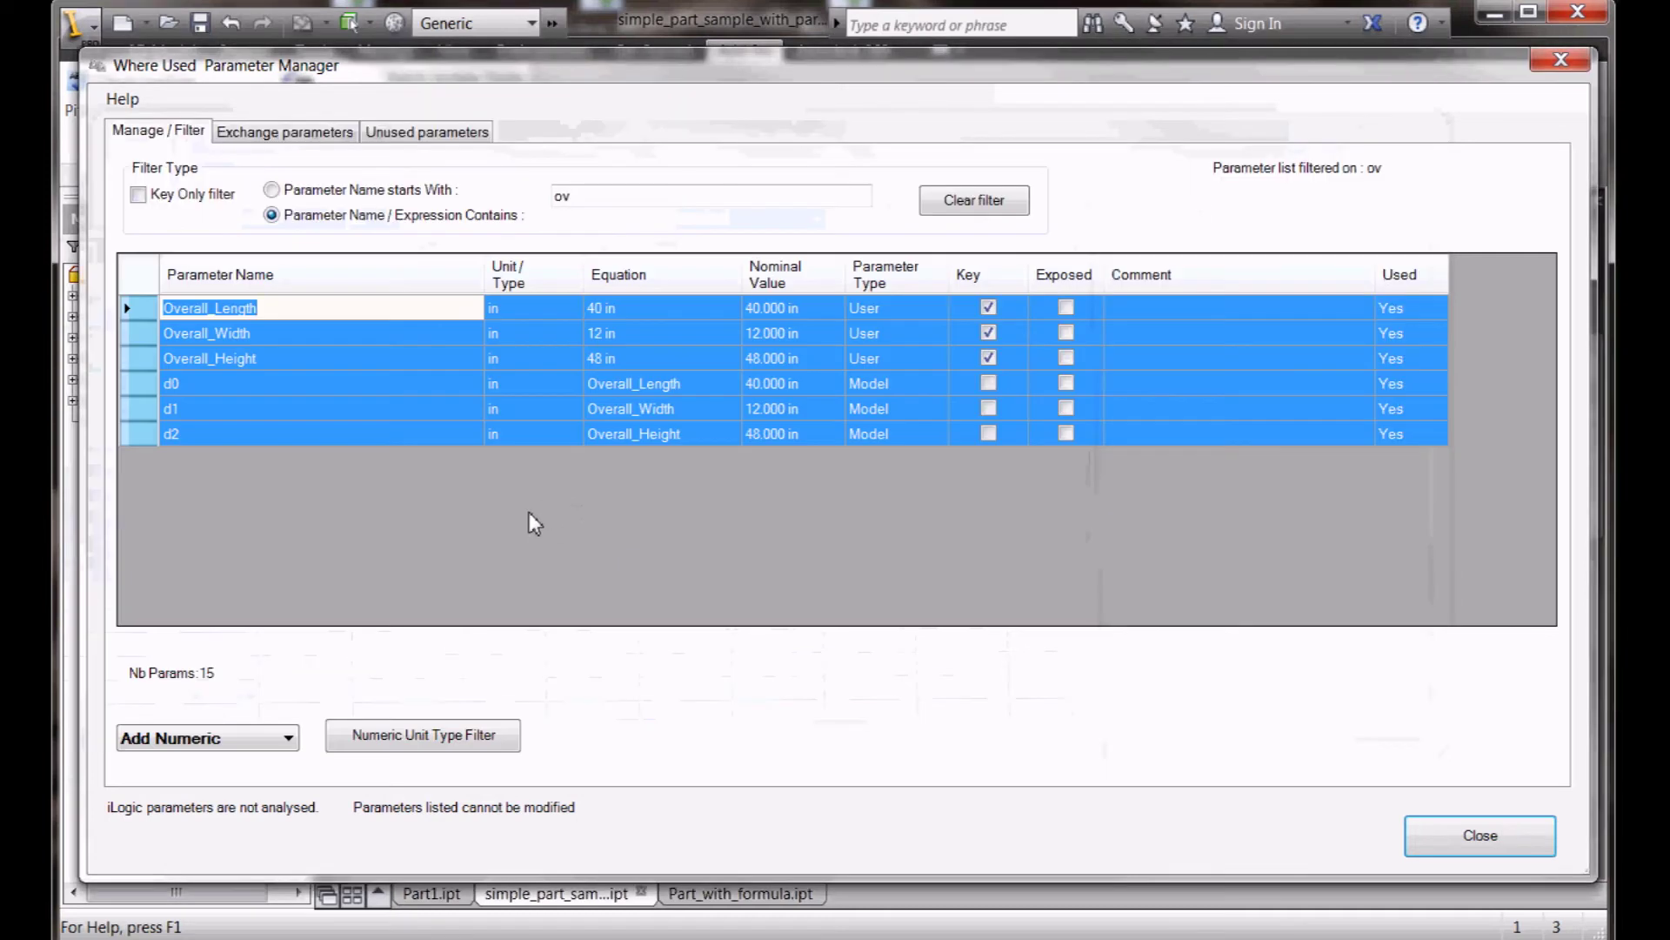
pyautogui.click(298, 135)
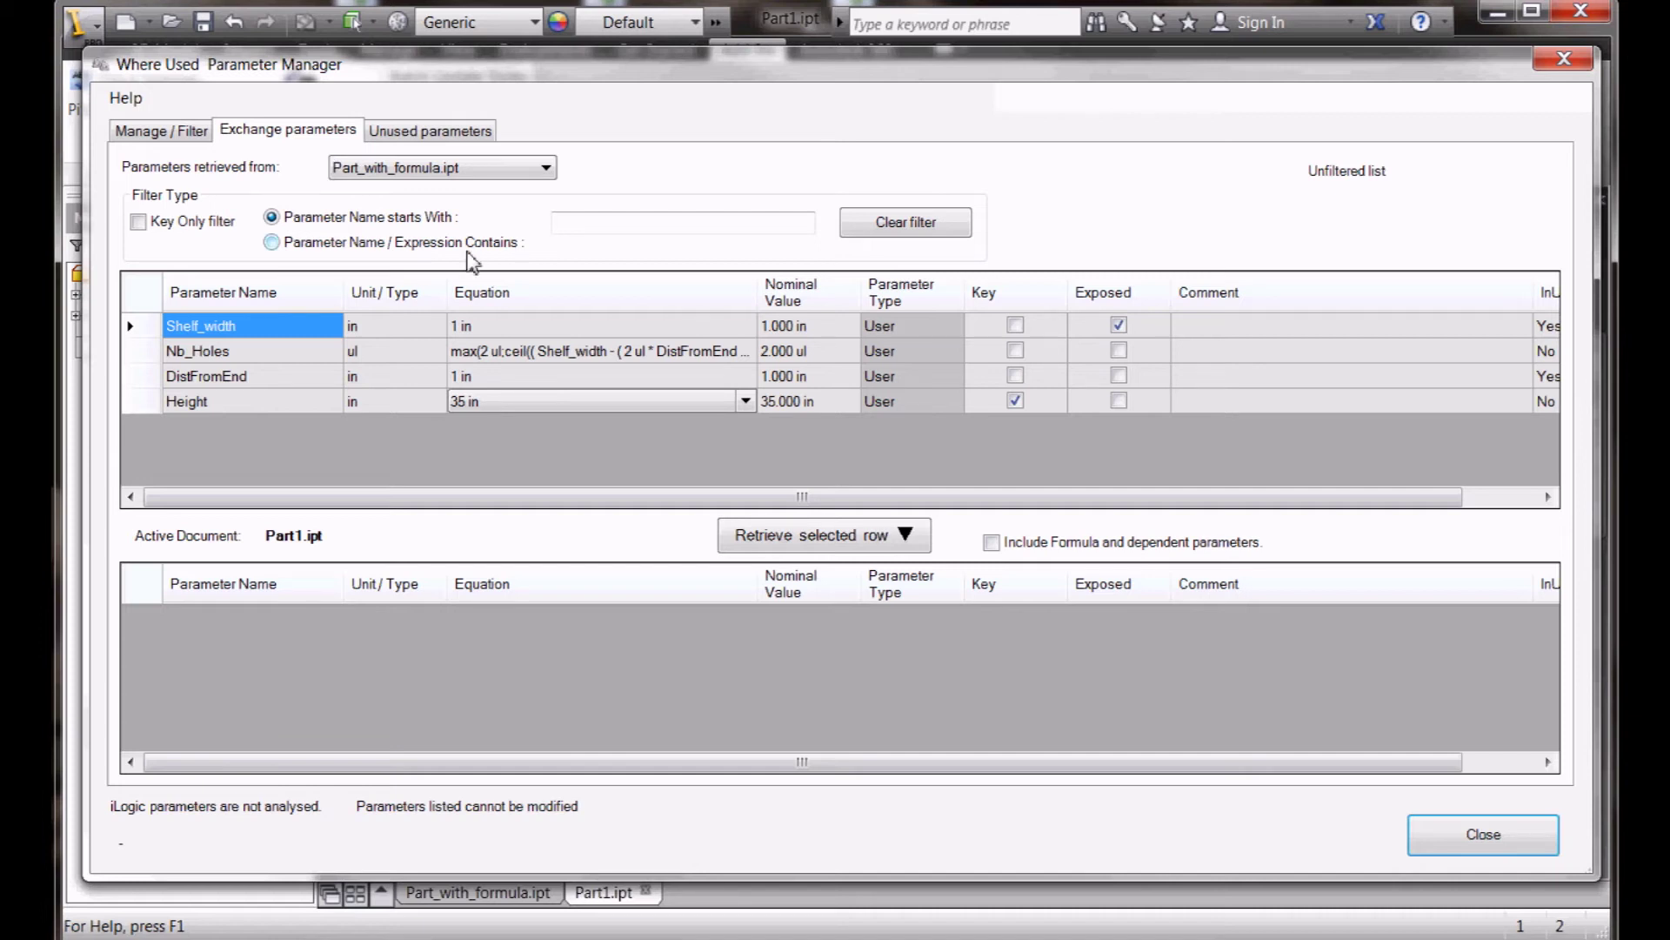
pyautogui.click(135, 350)
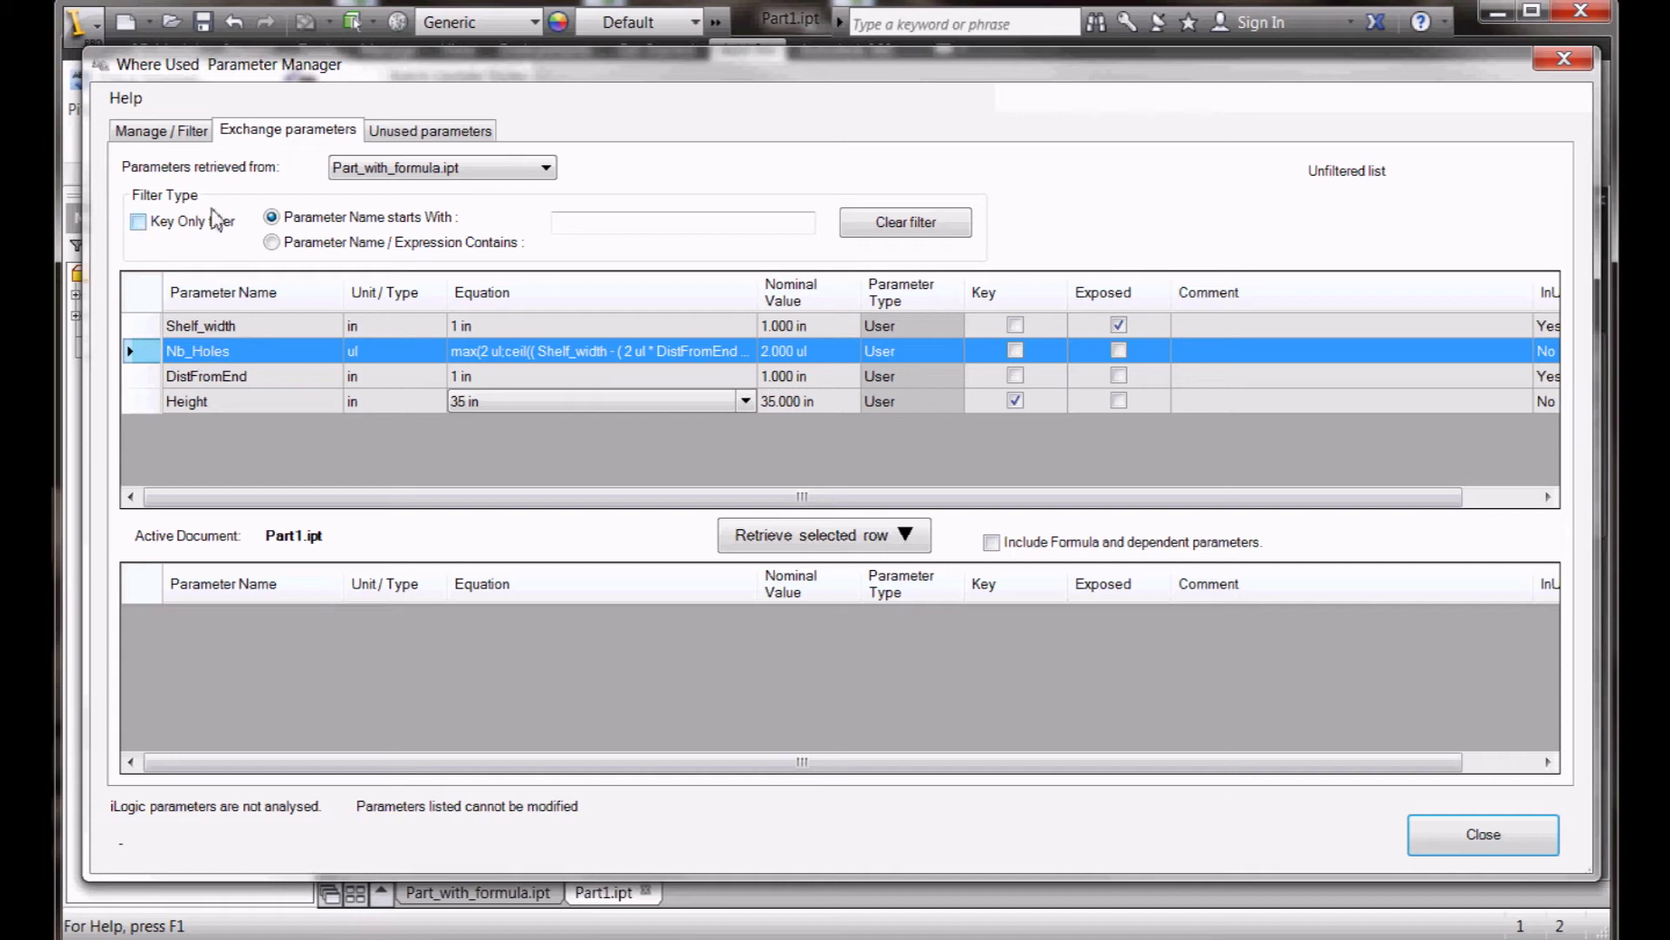
pyautogui.click(163, 131)
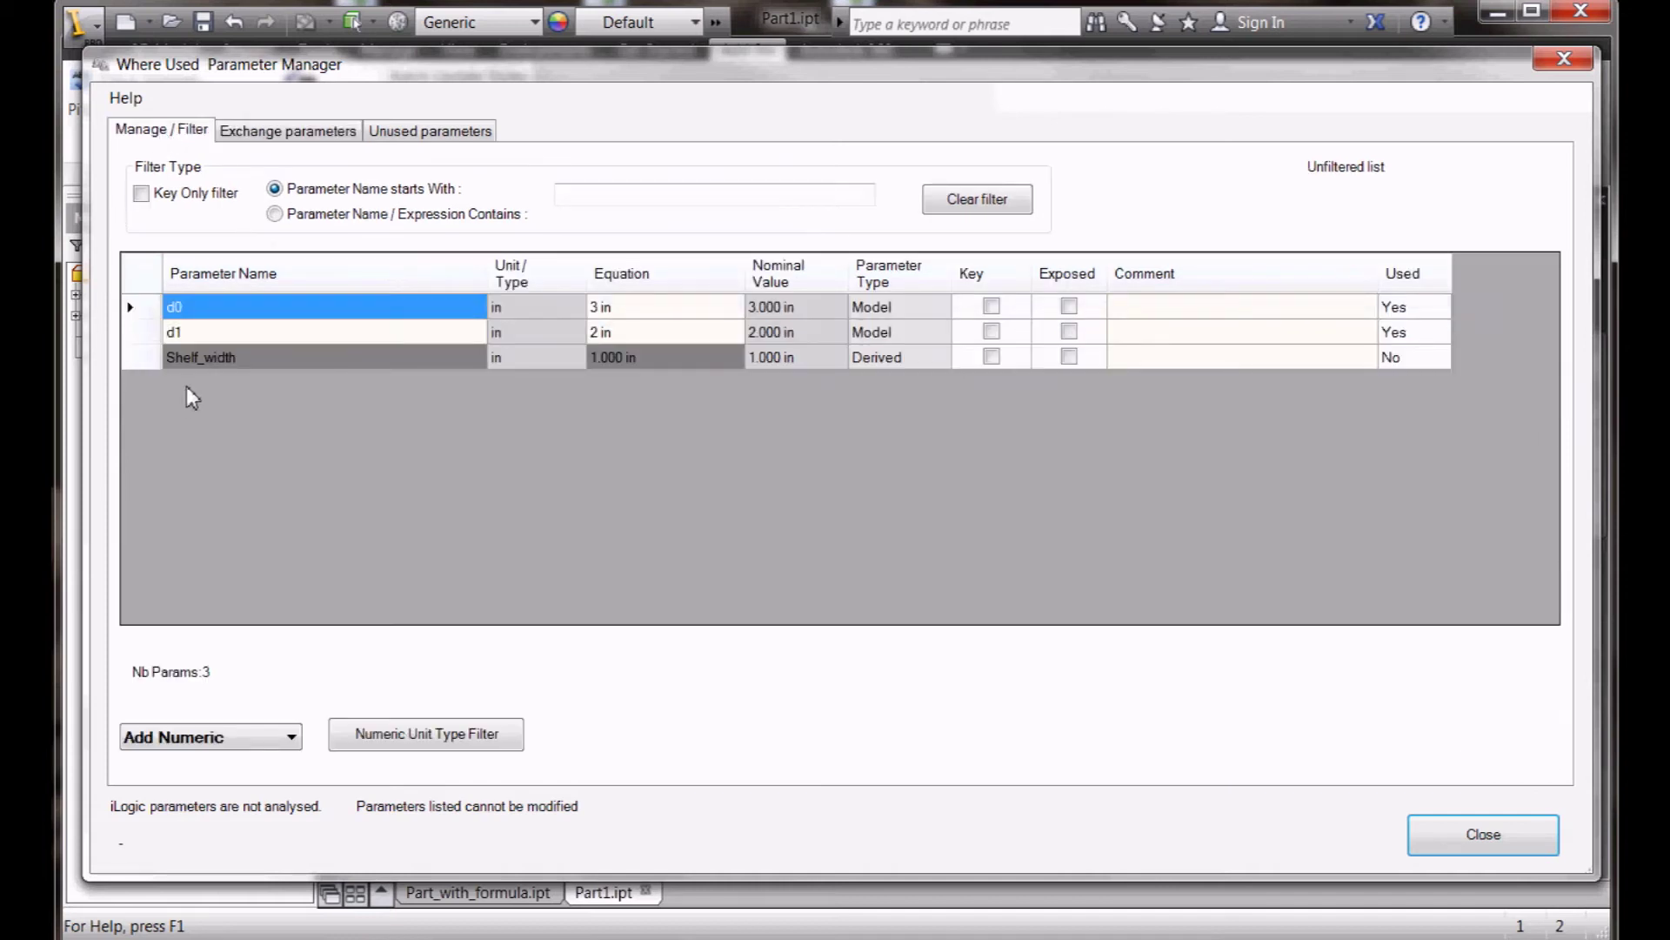
pyautogui.click(272, 130)
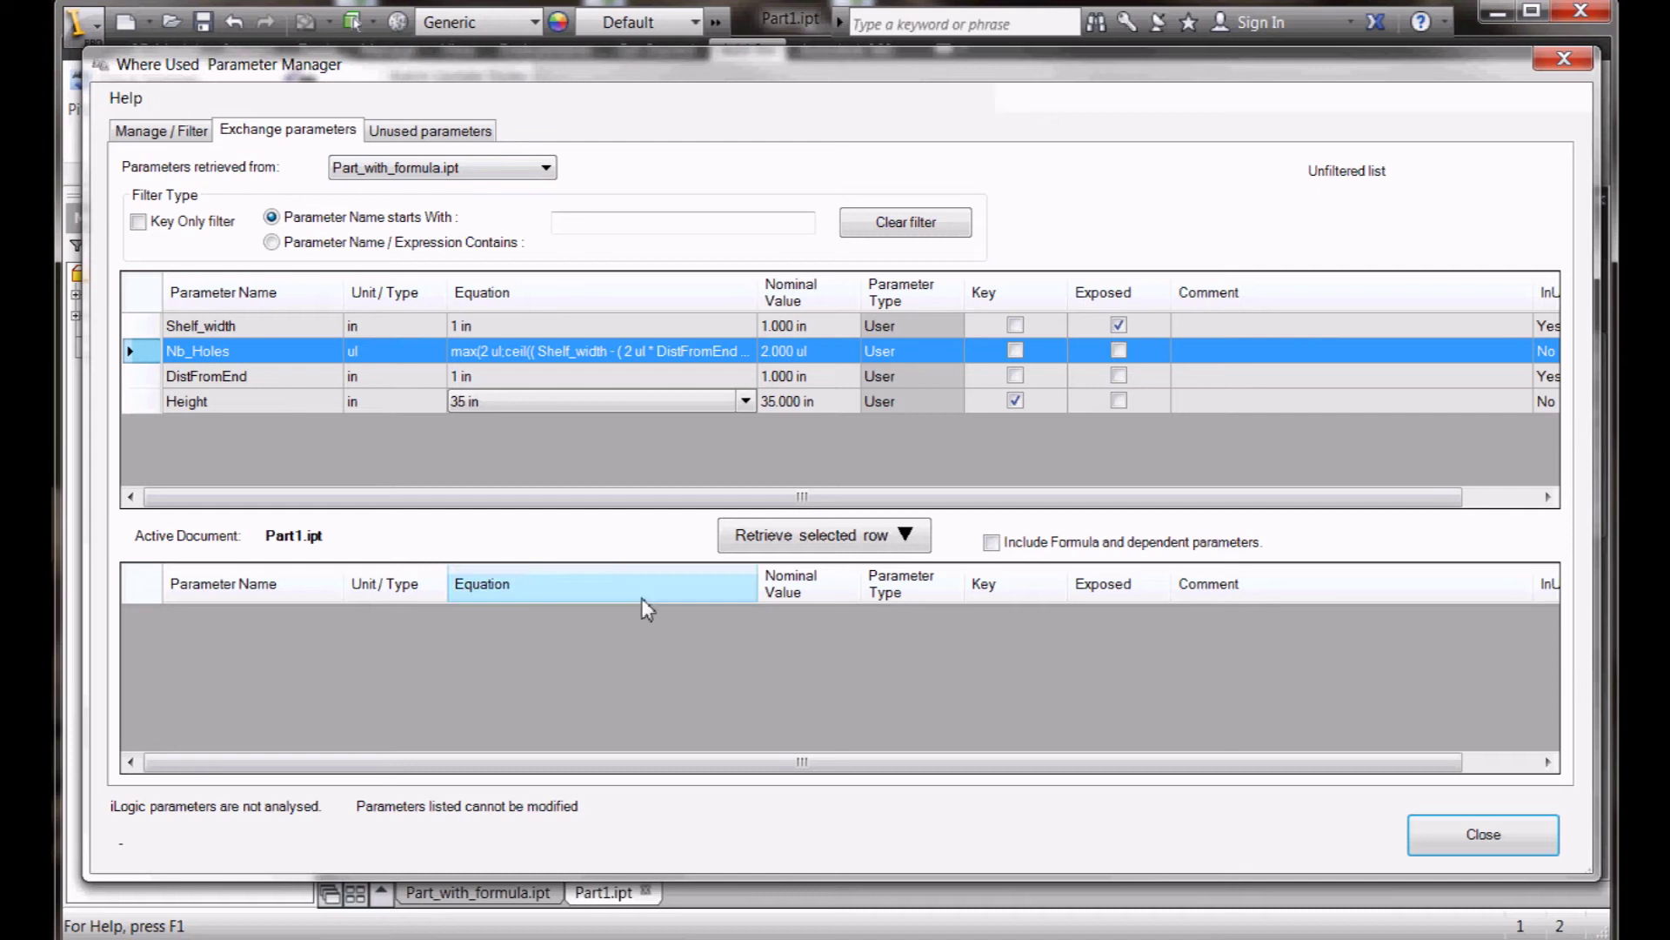
# - Retrieve Nb_Holes with its formula-dependent parameters into Part1 and review the result
pyautogui.click(991, 542)
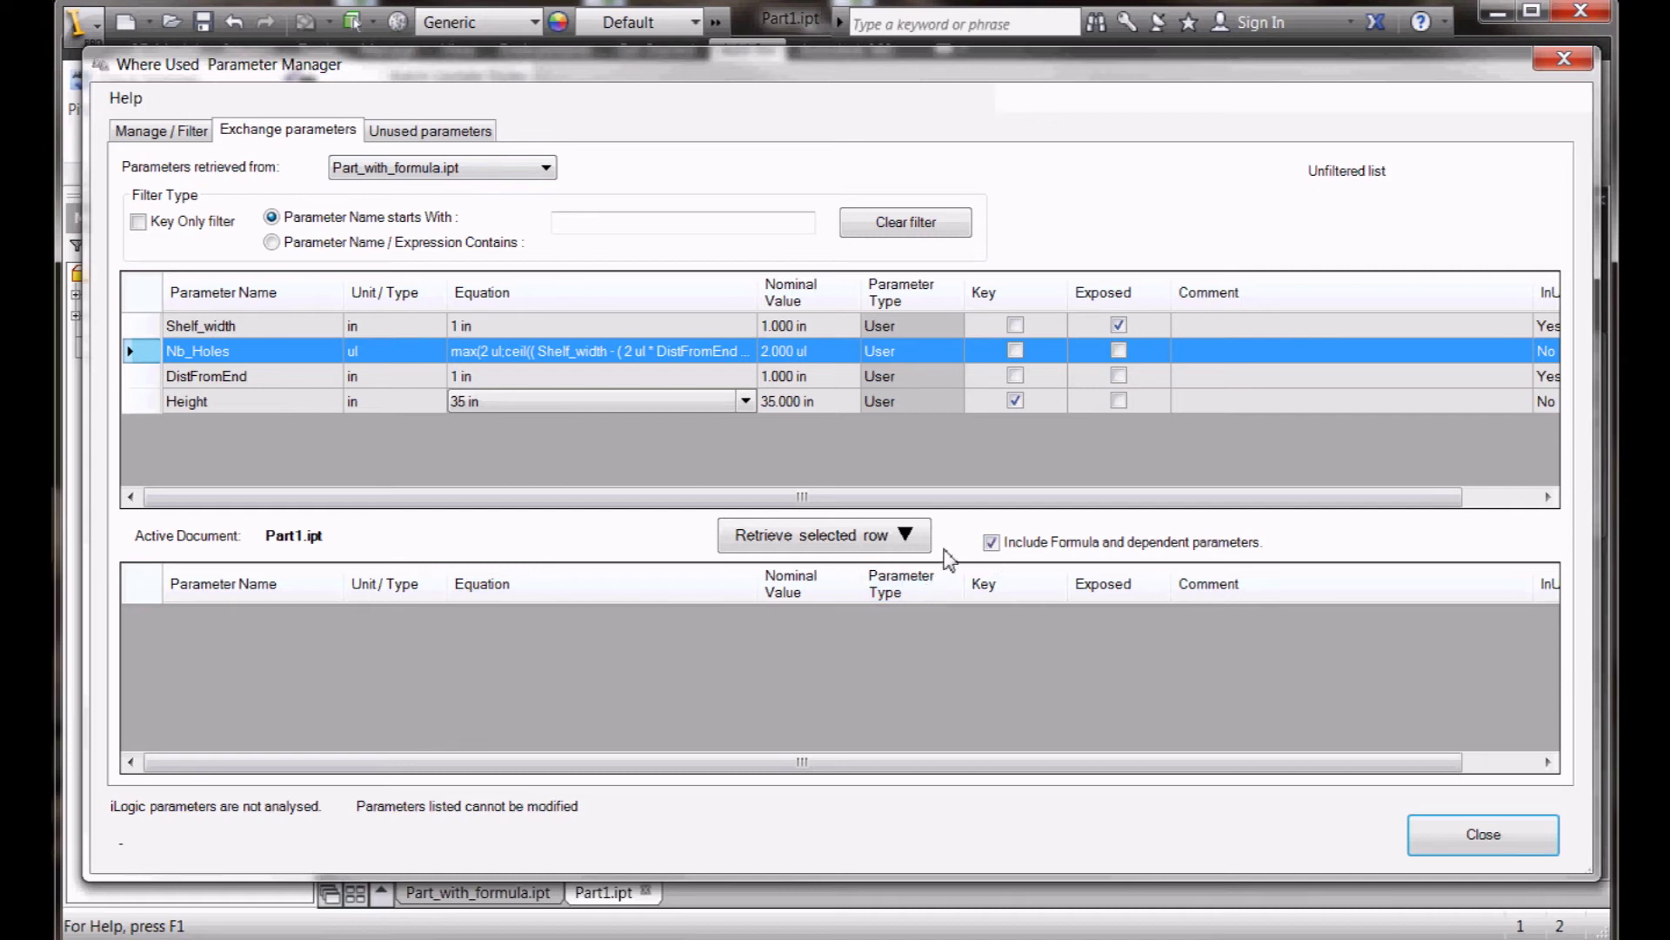
pyautogui.click(803, 543)
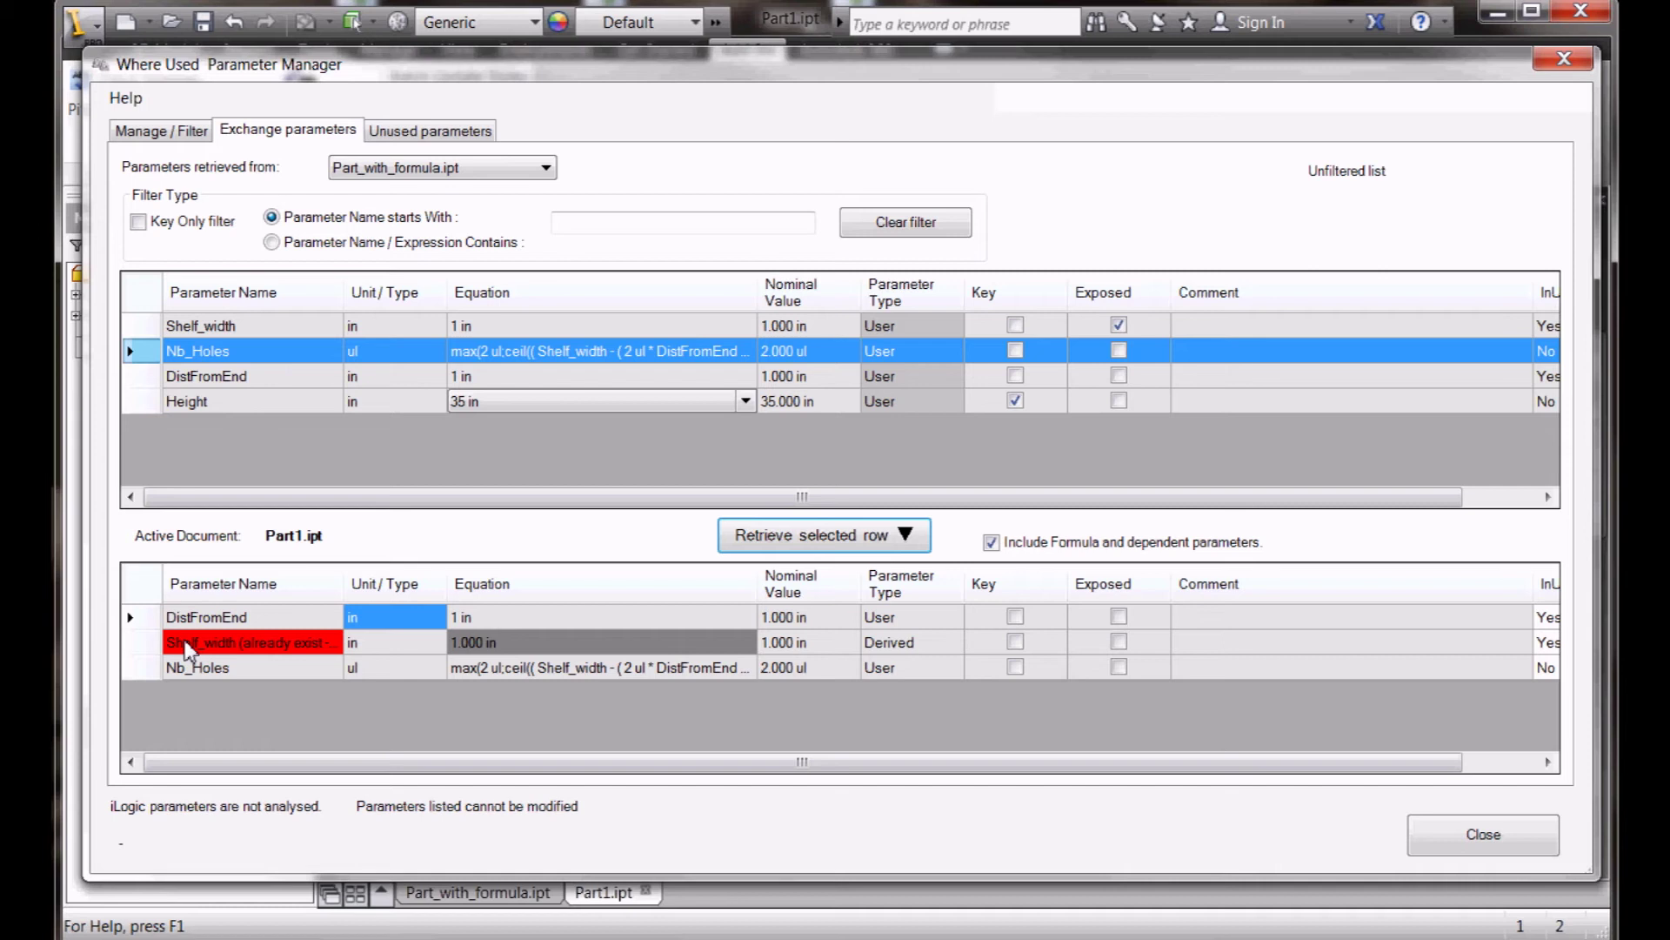
pyautogui.click(196, 134)
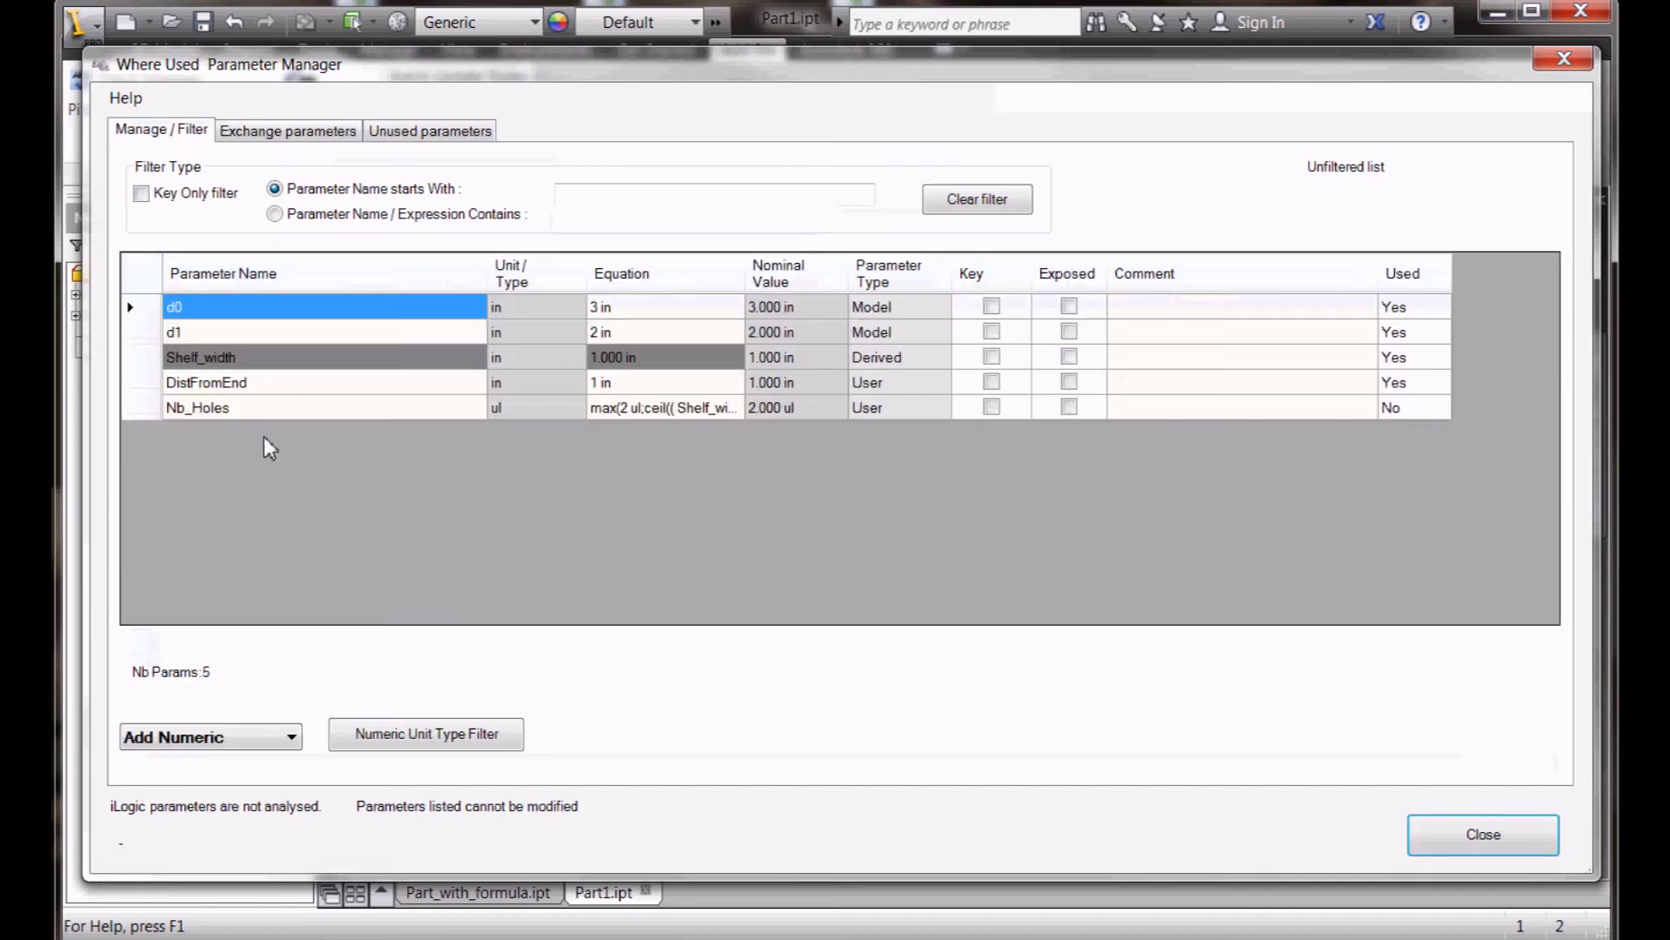
# - Retrieve the Height parameter from Part_with_formula.ipt into Part1
pyautogui.click(147, 408)
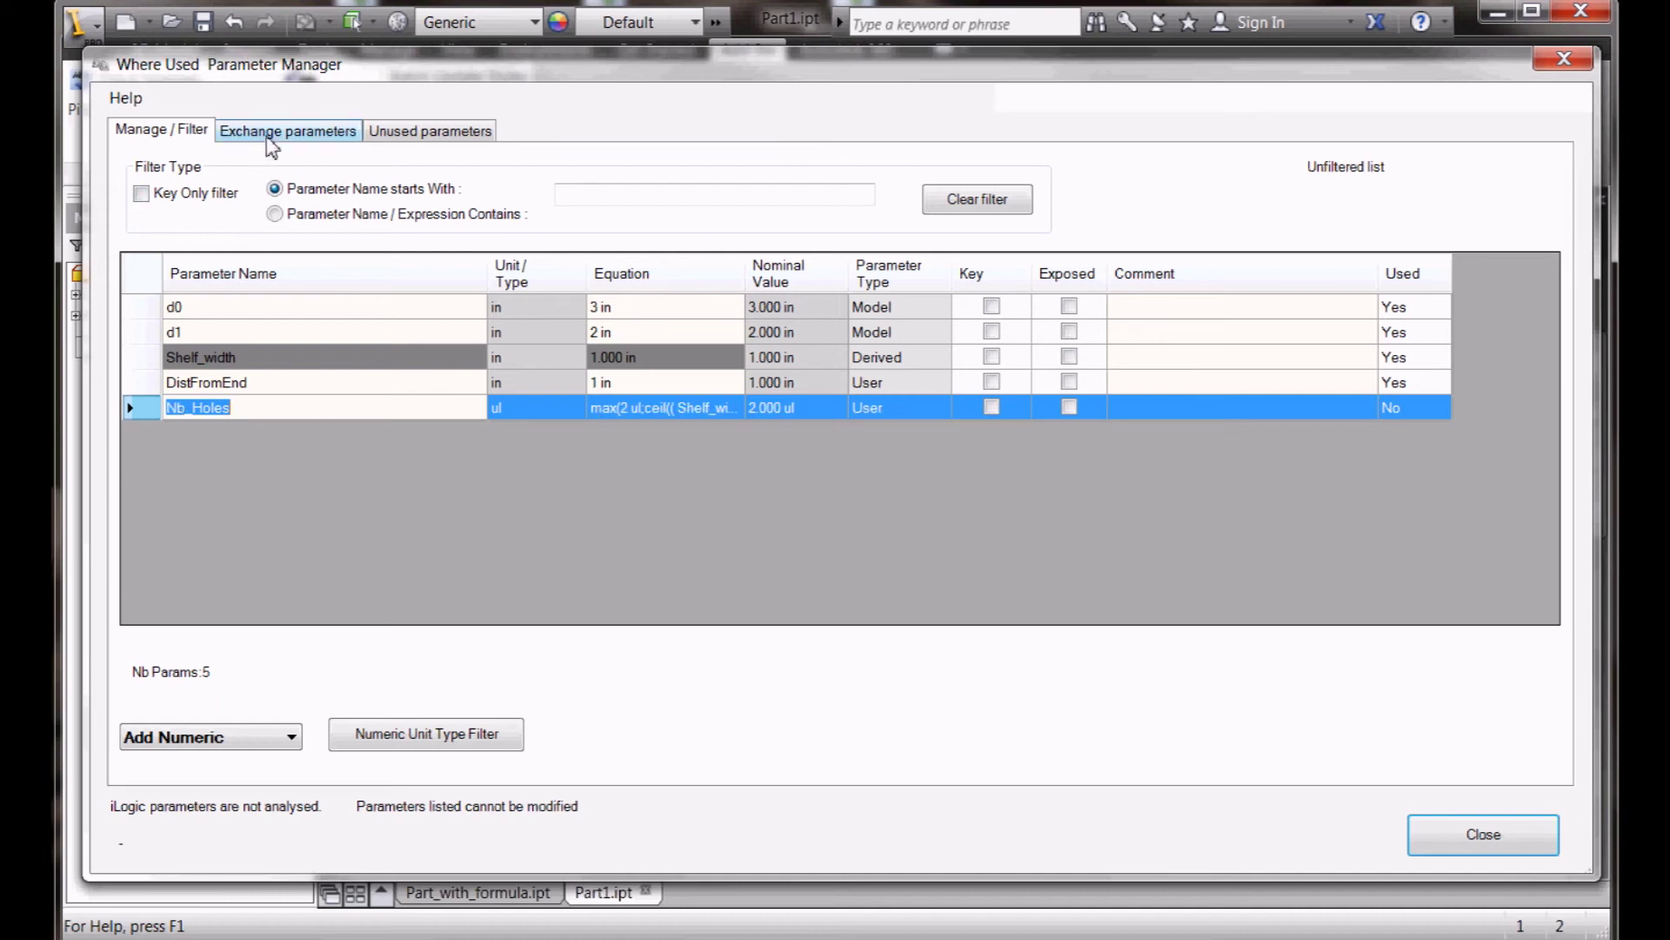
pyautogui.click(270, 132)
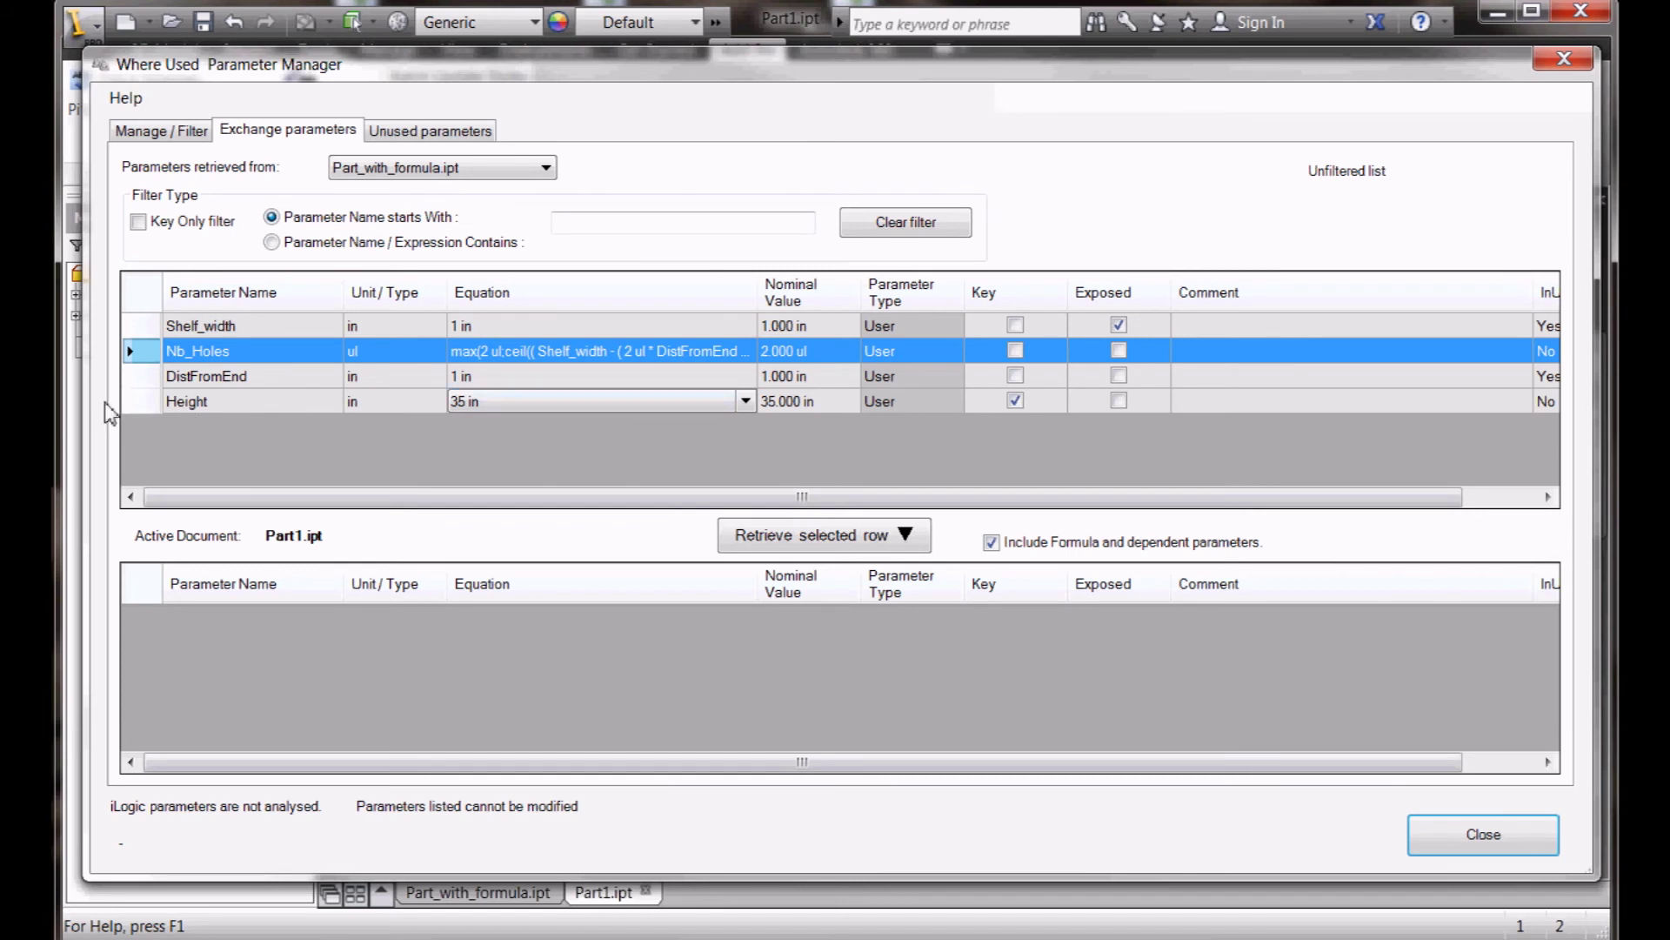
pyautogui.moveTo(594, 403)
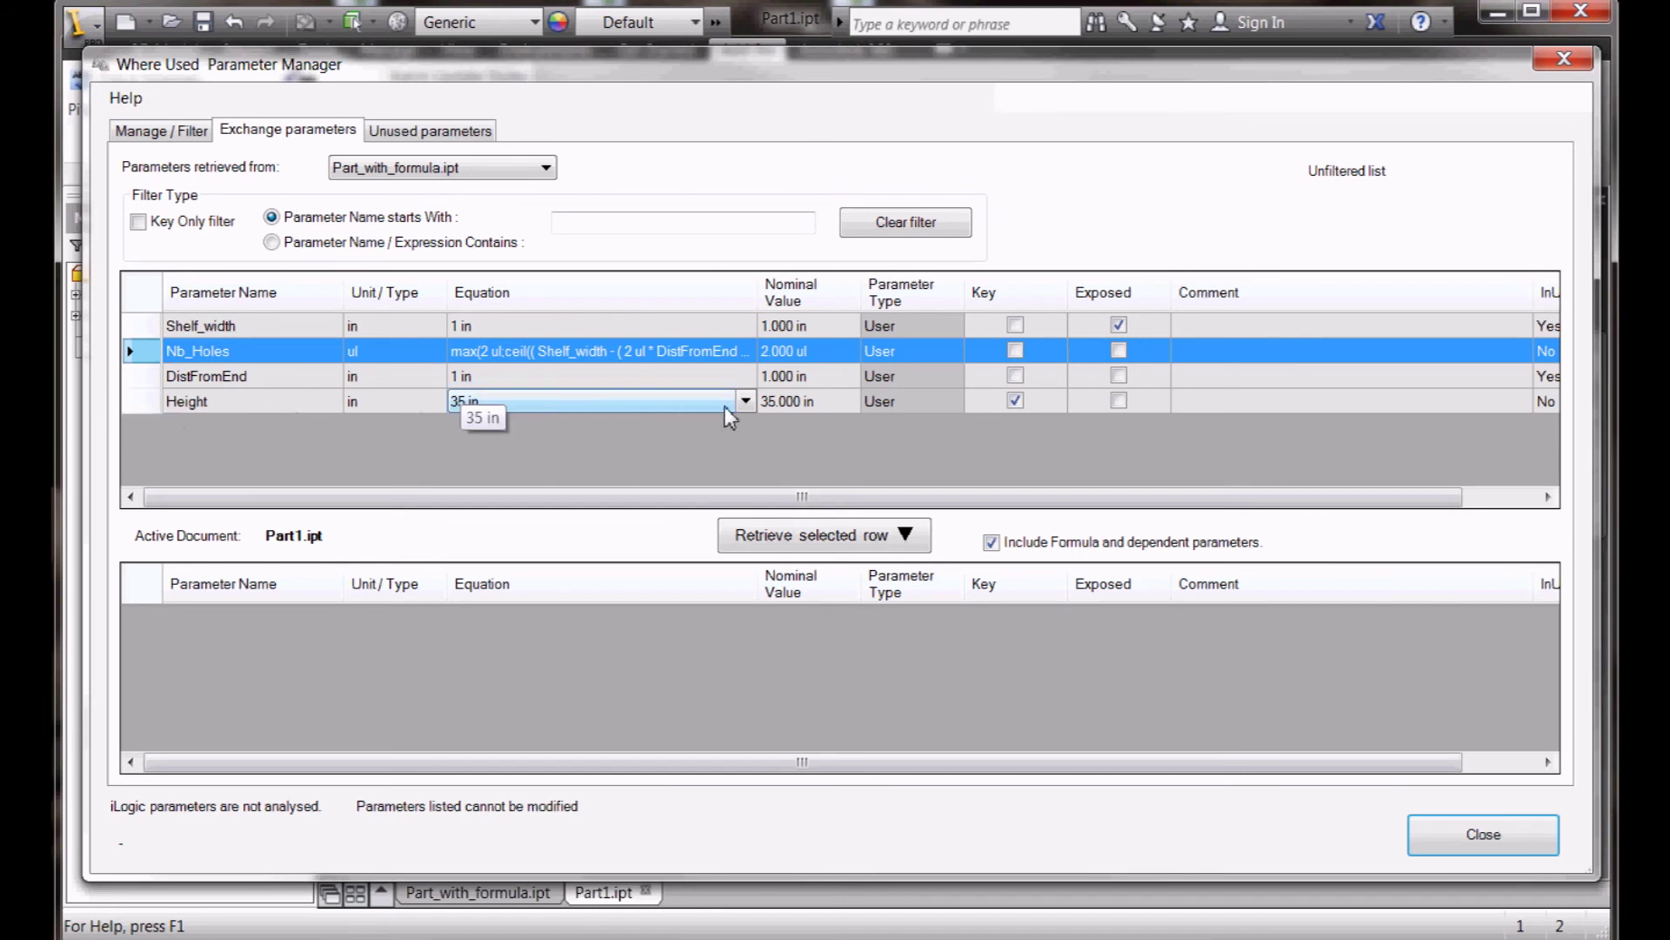
pyautogui.click(142, 402)
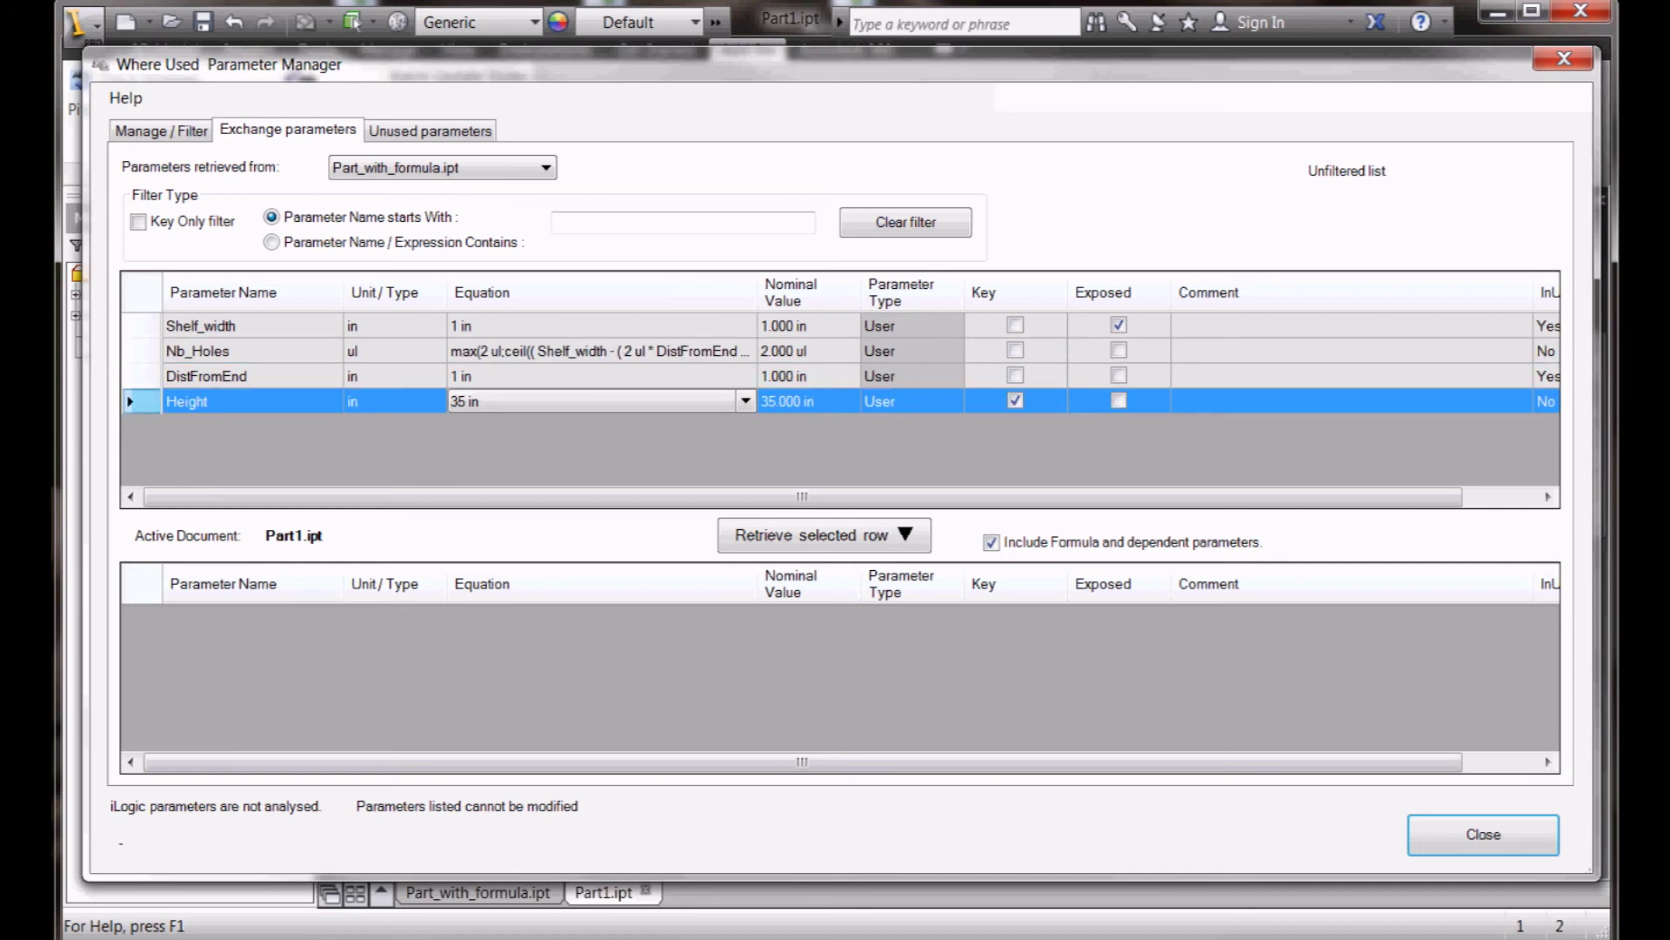
pyautogui.click(747, 538)
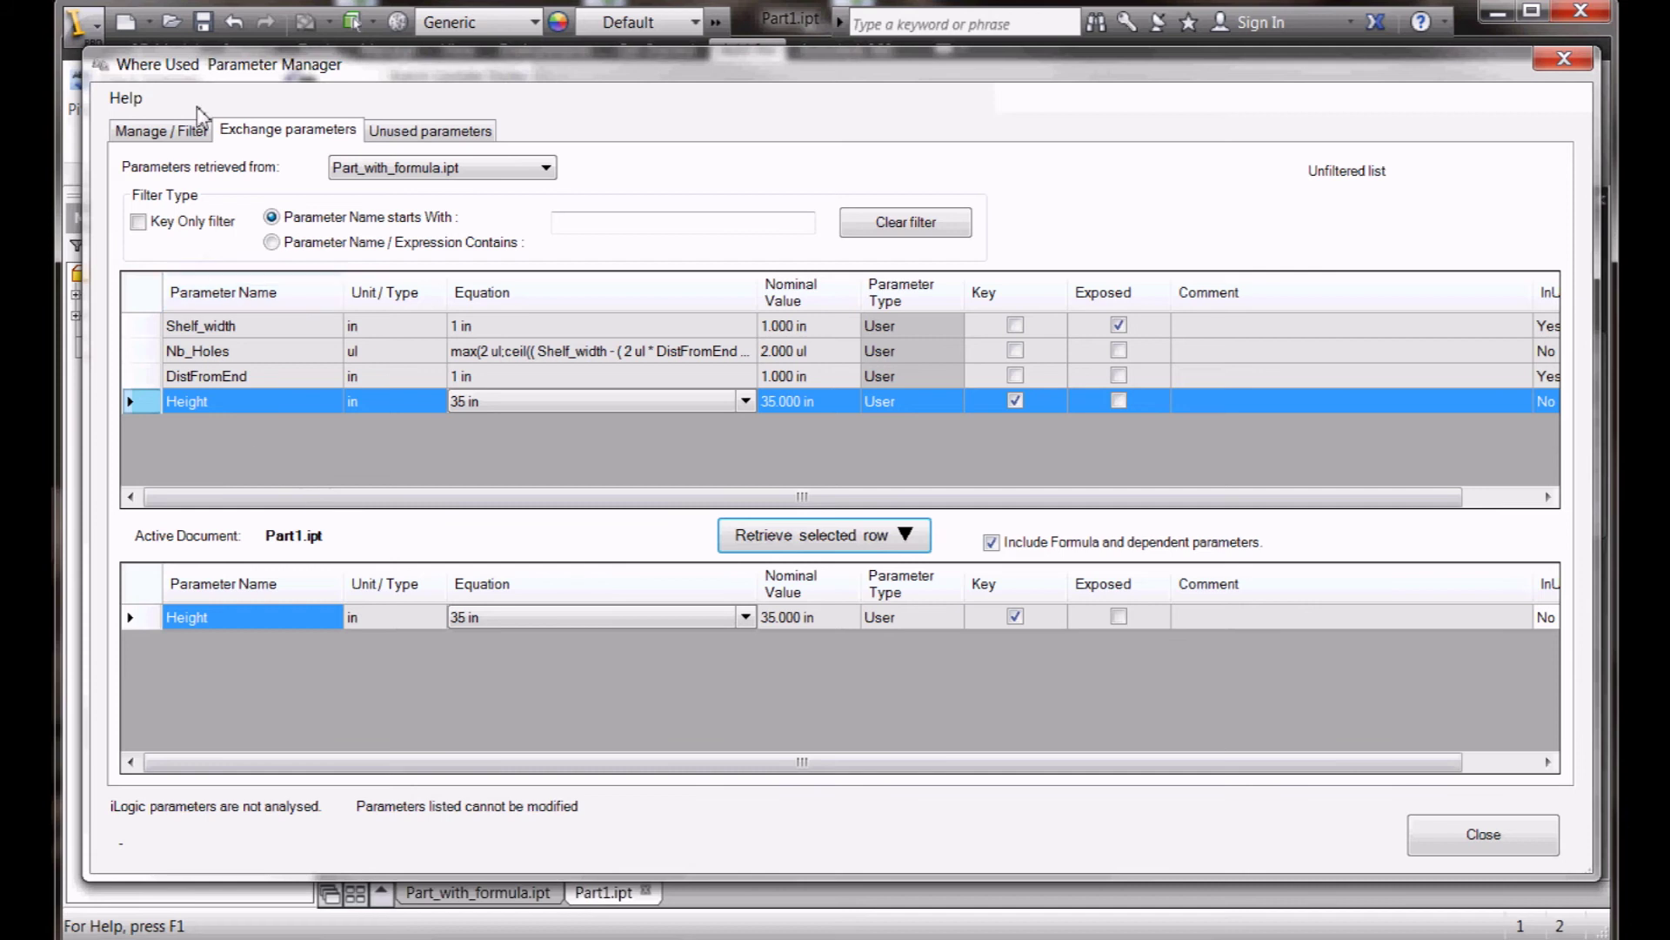
# - Show Height in Part1's list and reveal its preset multi-values
pyautogui.click(183, 130)
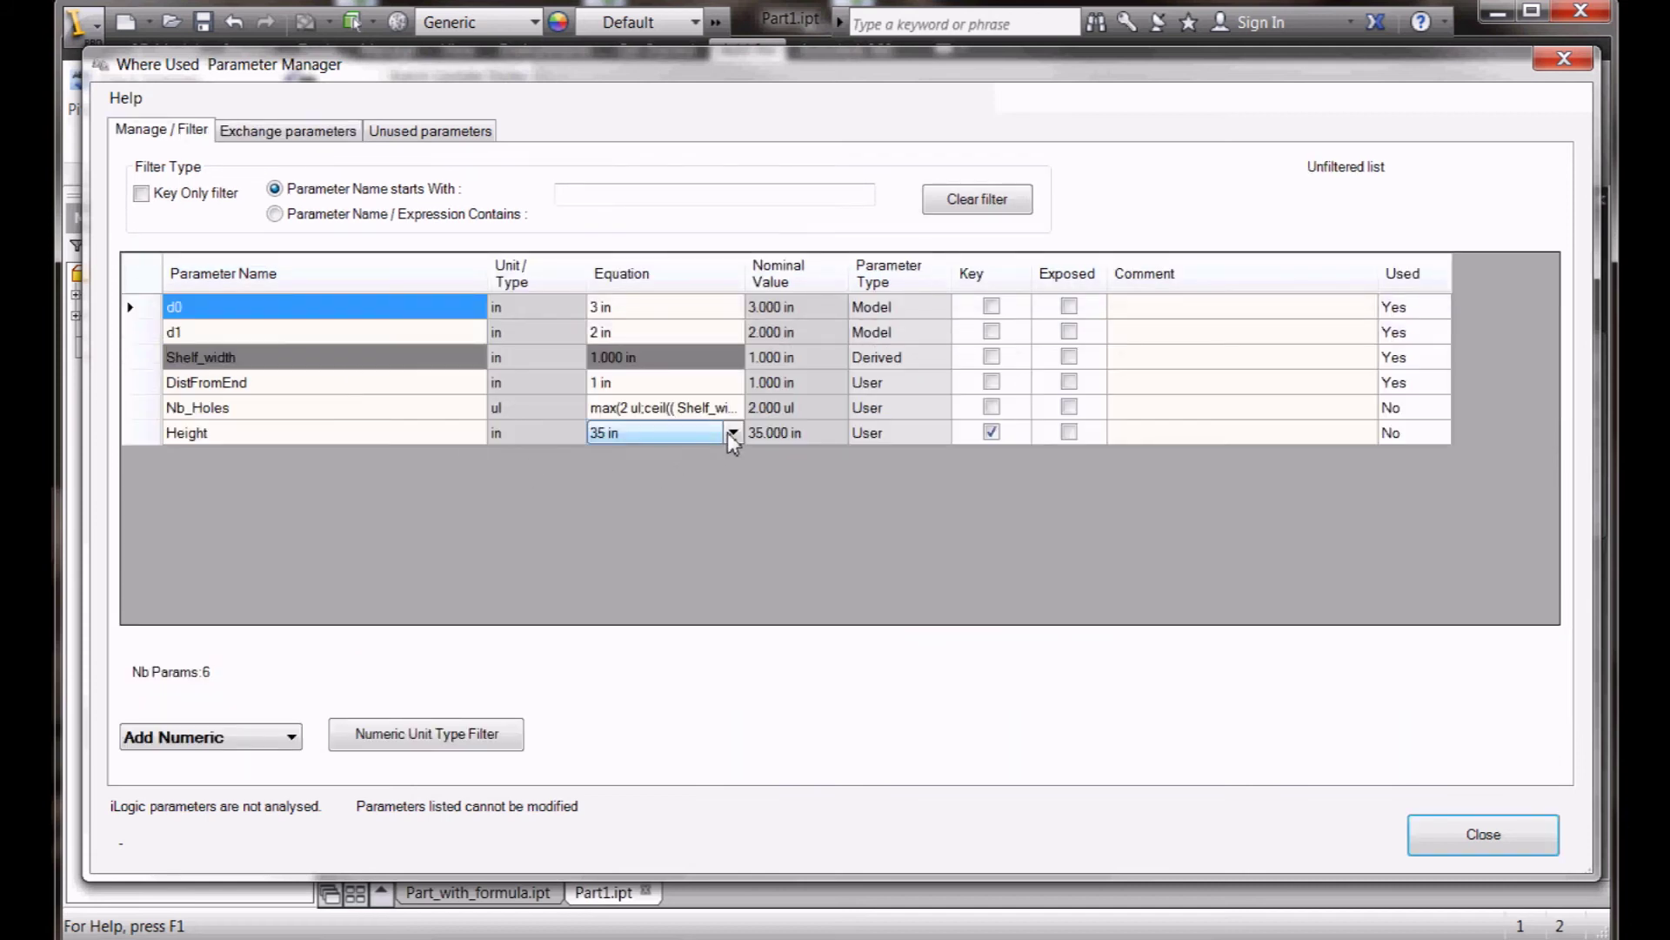
pyautogui.click(732, 433)
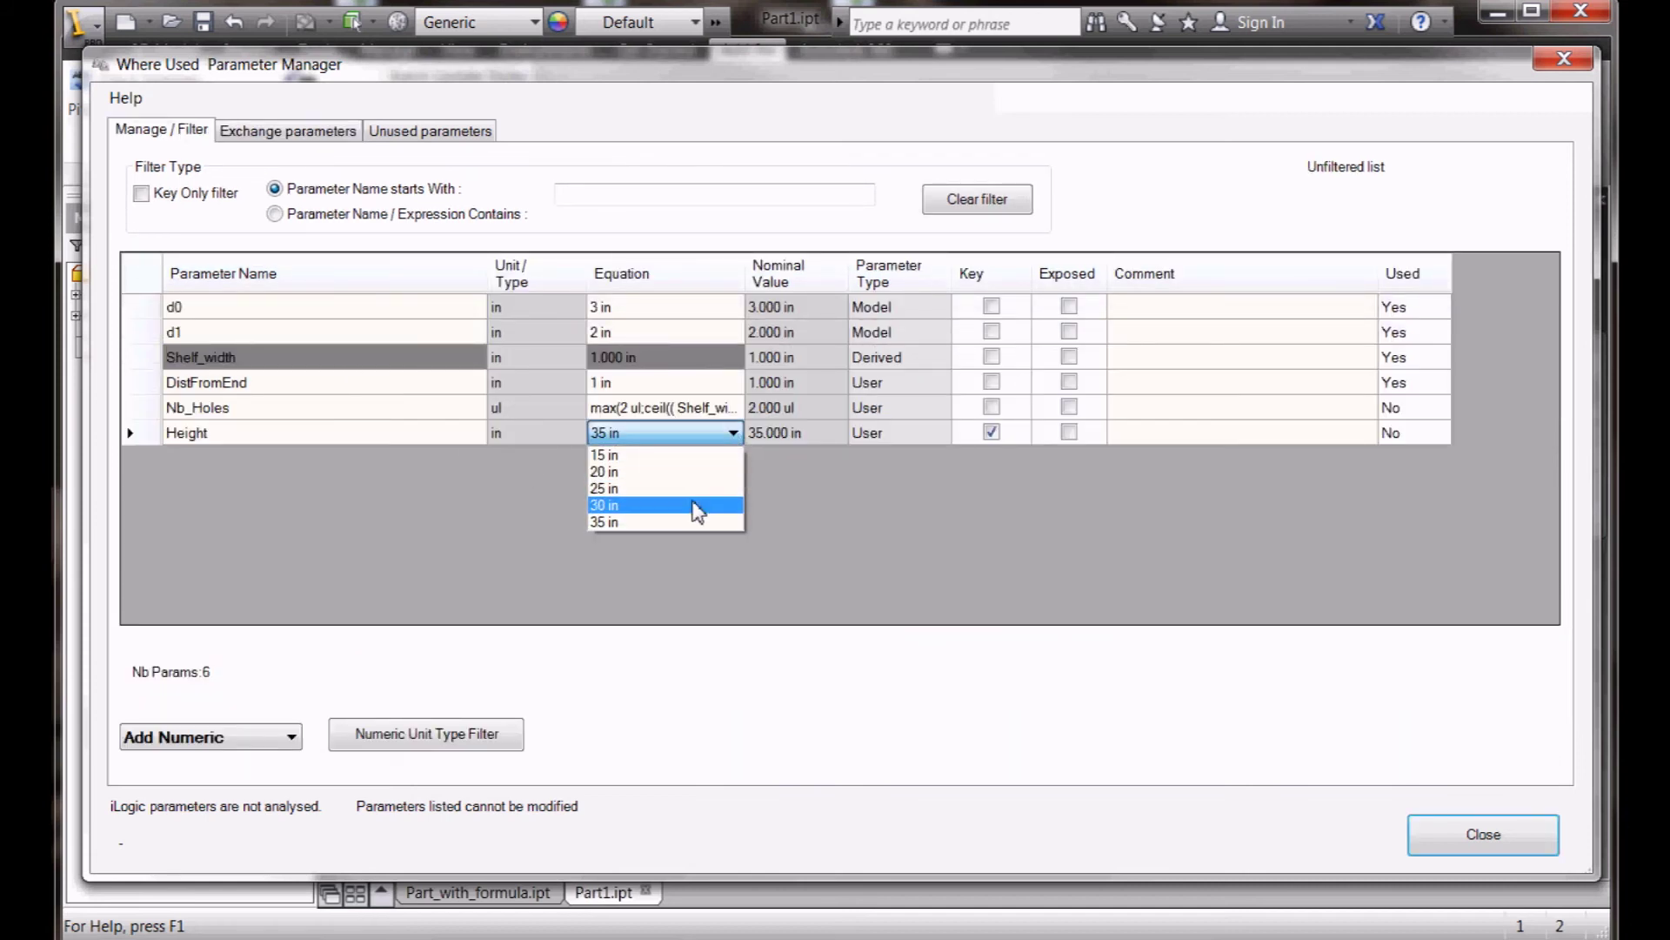
# - Set Part1's Height to the 30 in preset value
pyautogui.click(701, 505)
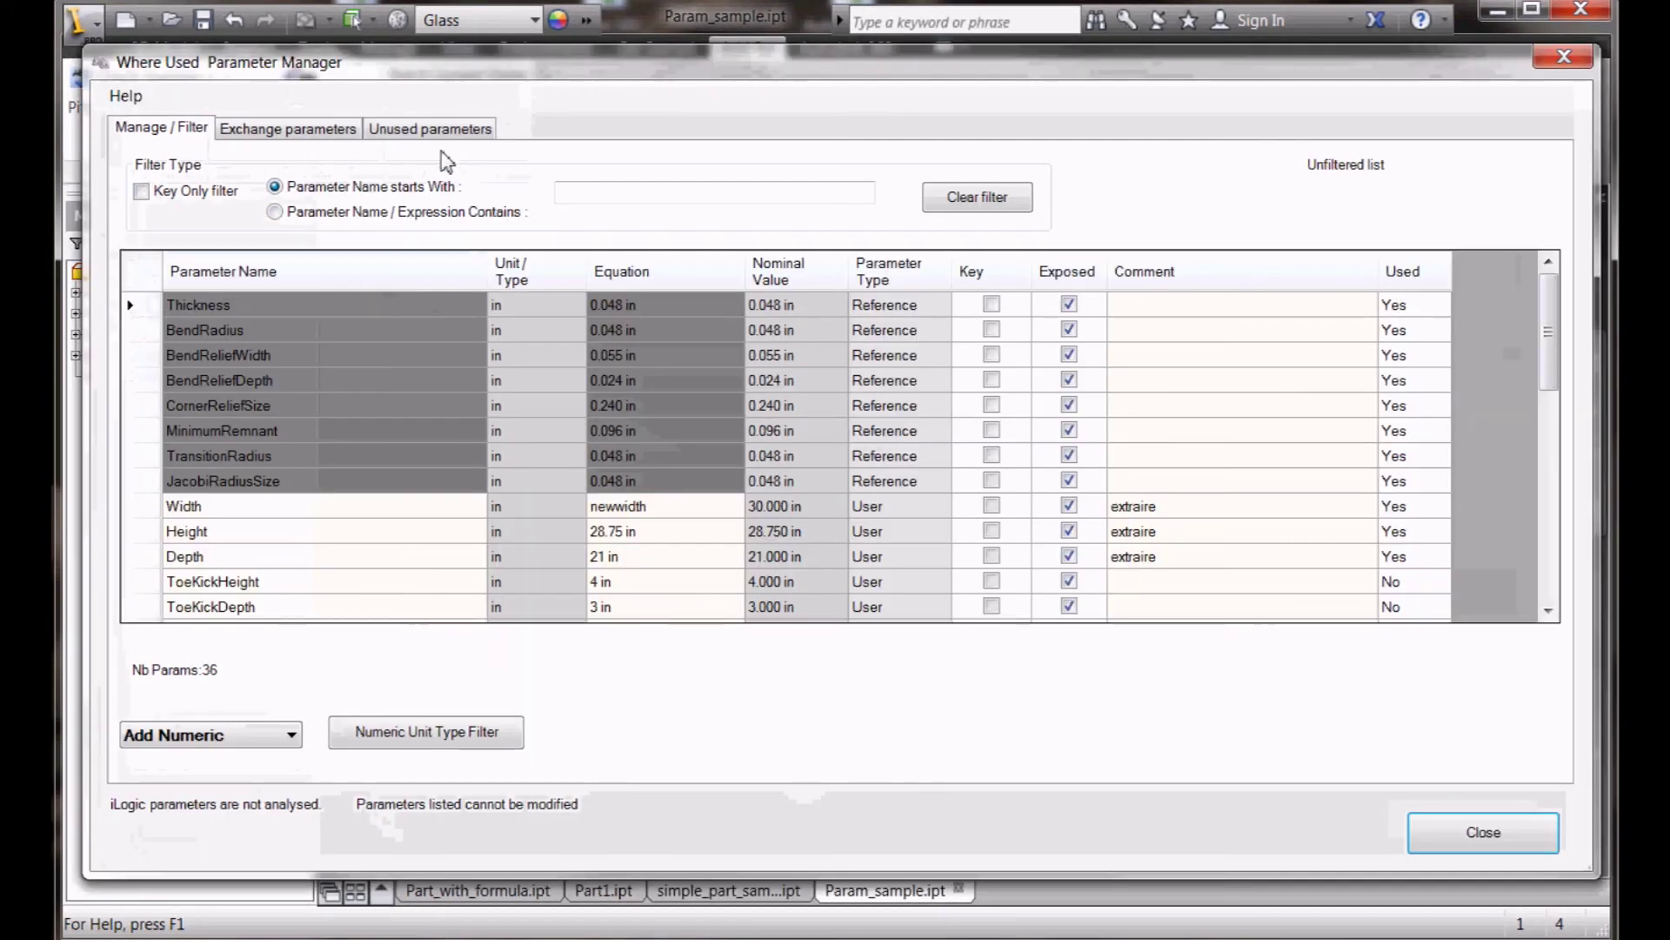
# - Delete all unused parameters from Param_sample.ipt, including Right_Width and Cabinet_Type
pyautogui.click(447, 131)
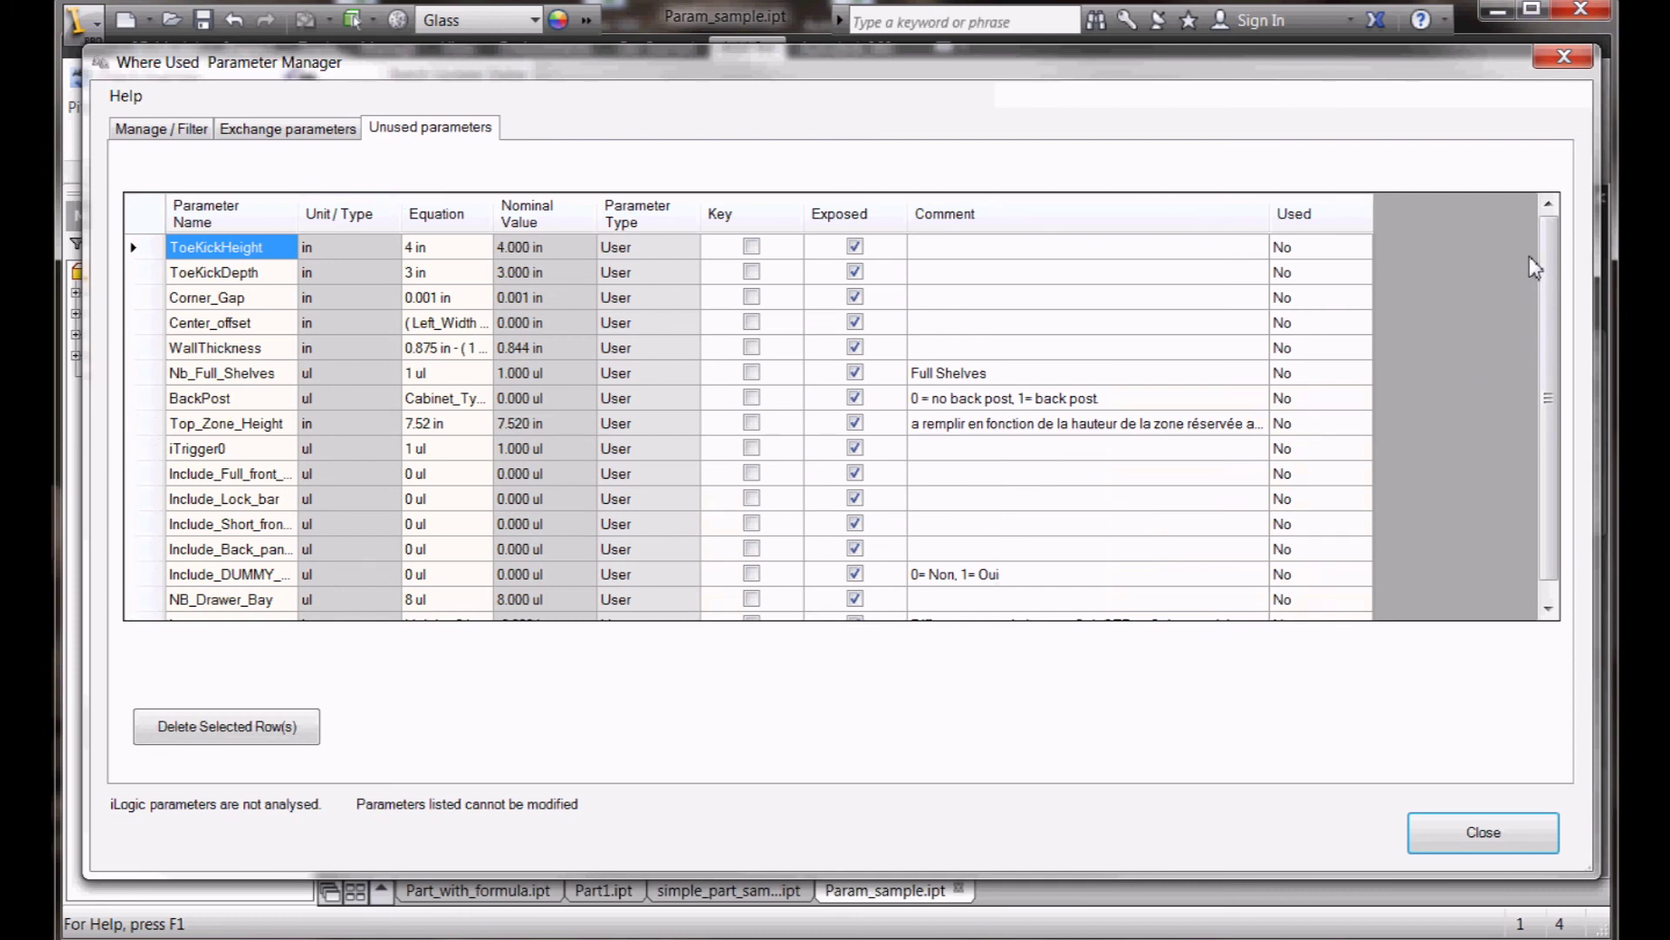
pyautogui.scroll(-1, 1534, 267)
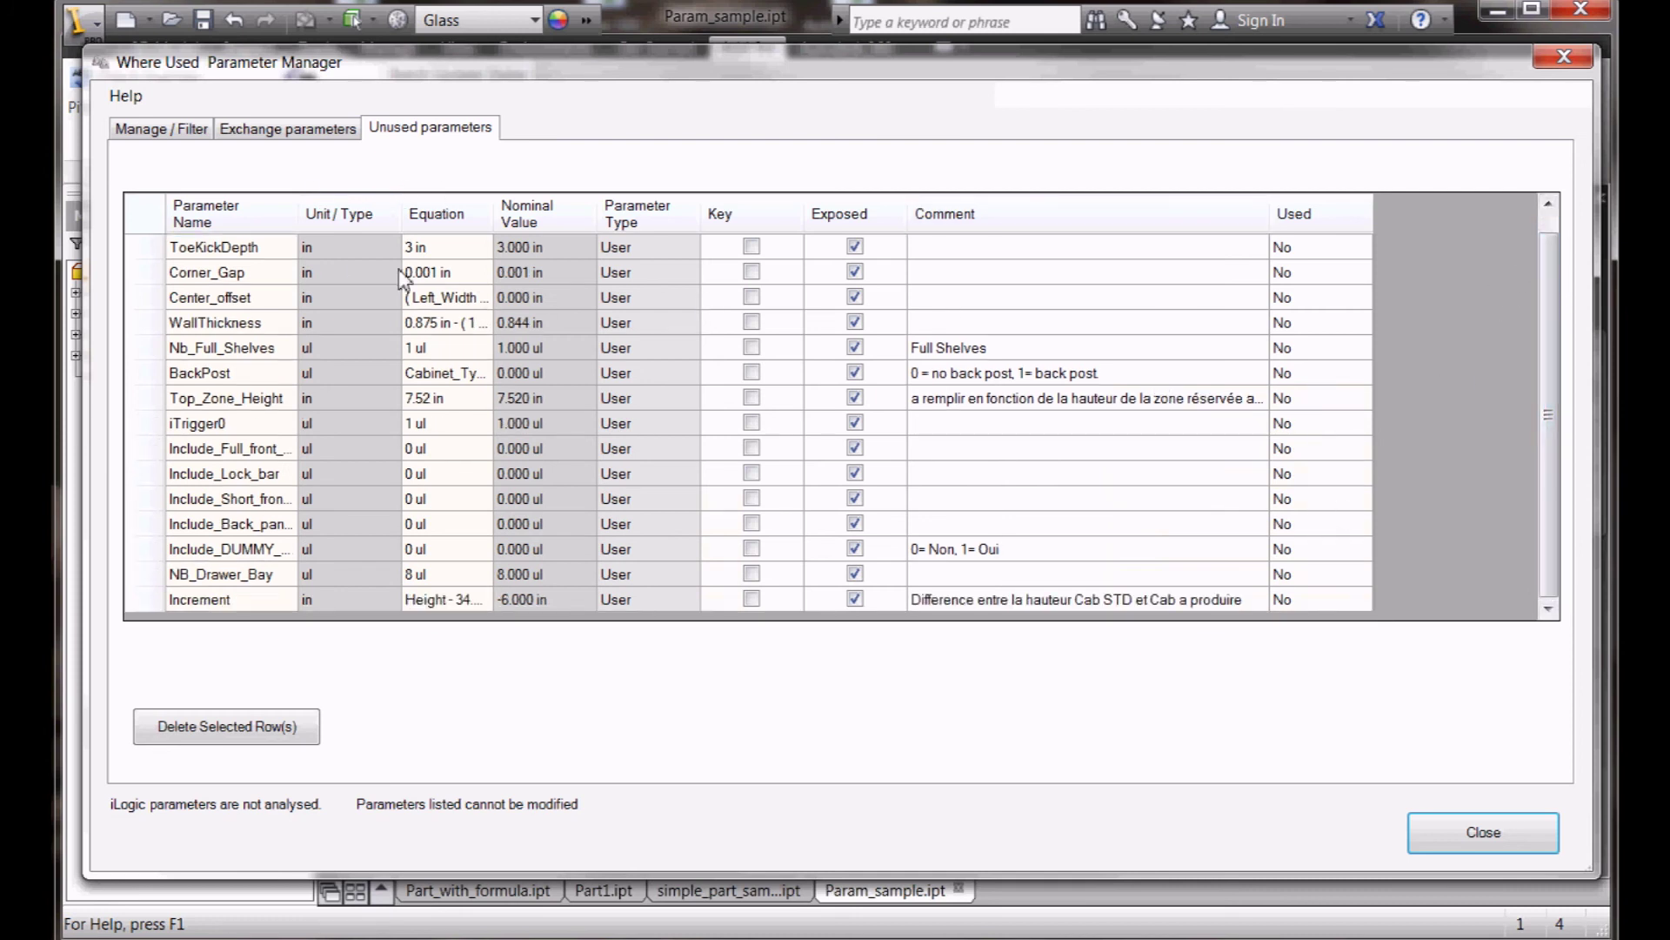
pyautogui.click(152, 215)
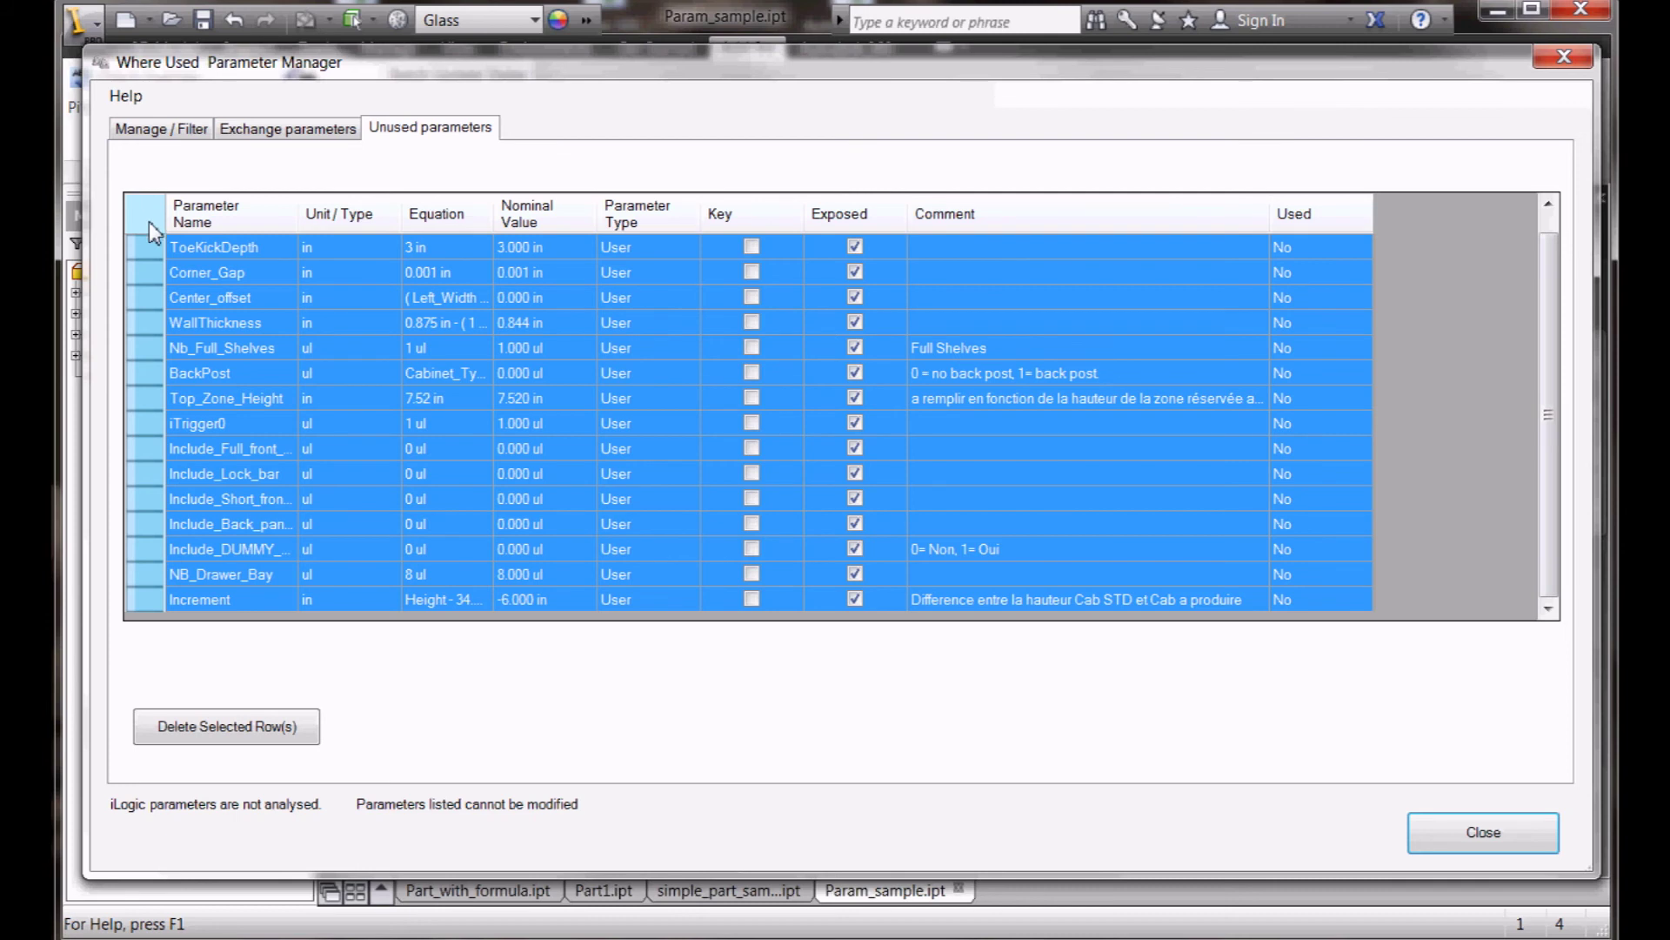
pyautogui.click(166, 731)
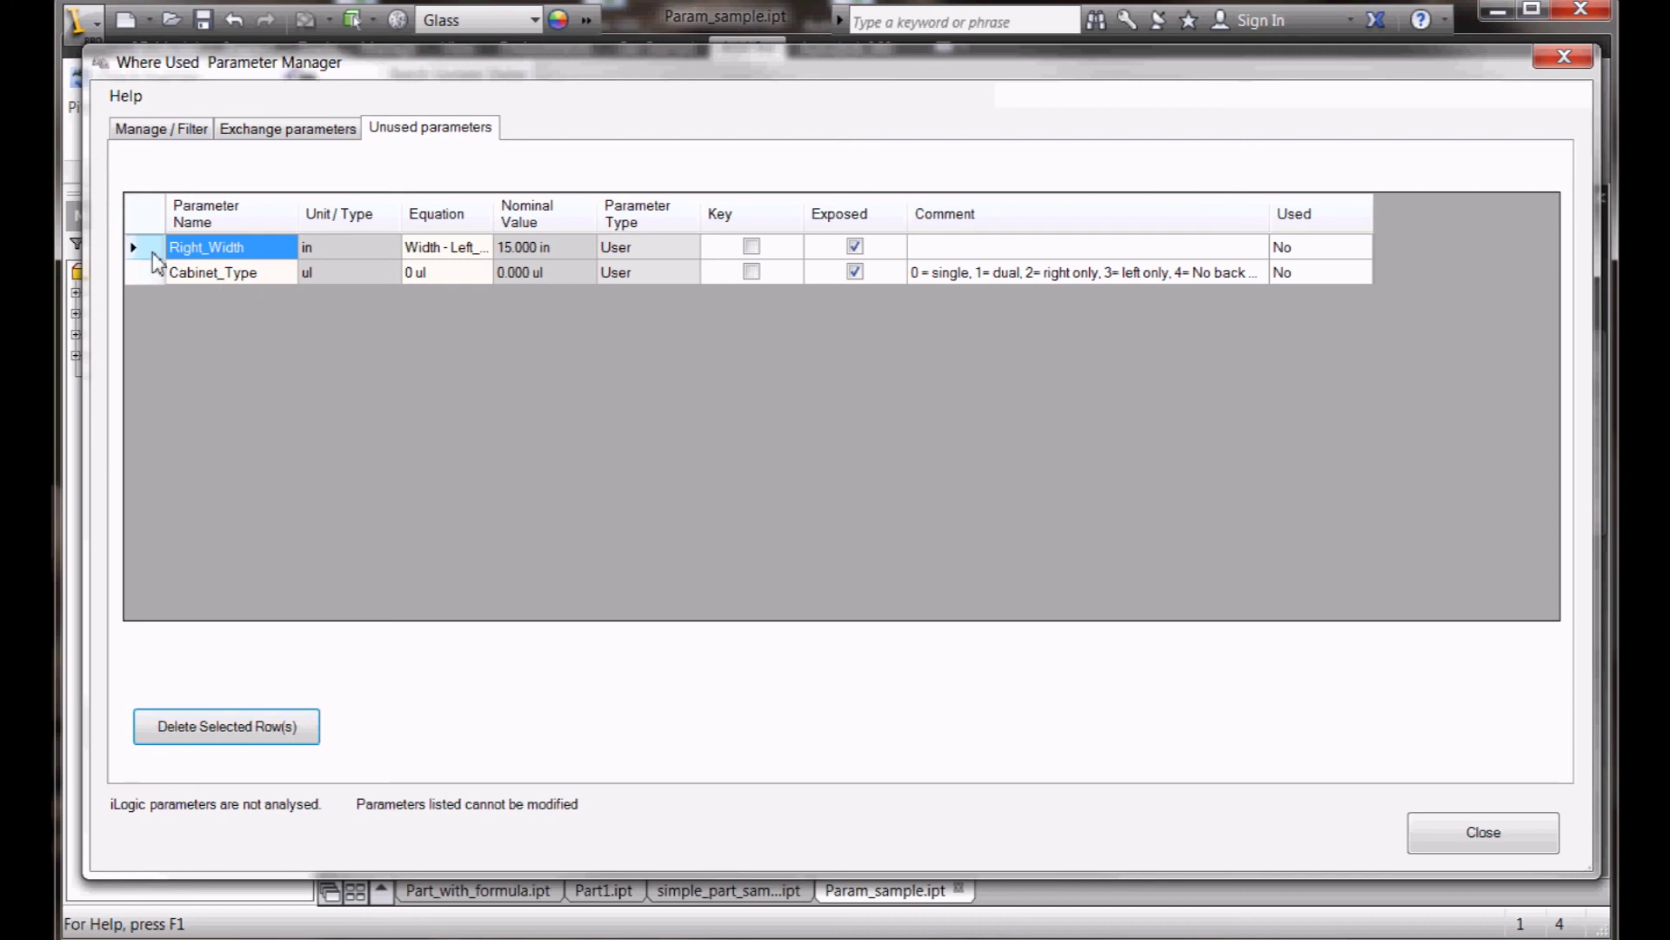
pyautogui.moveTo(147, 248); pyautogui.dragTo(150, 275)
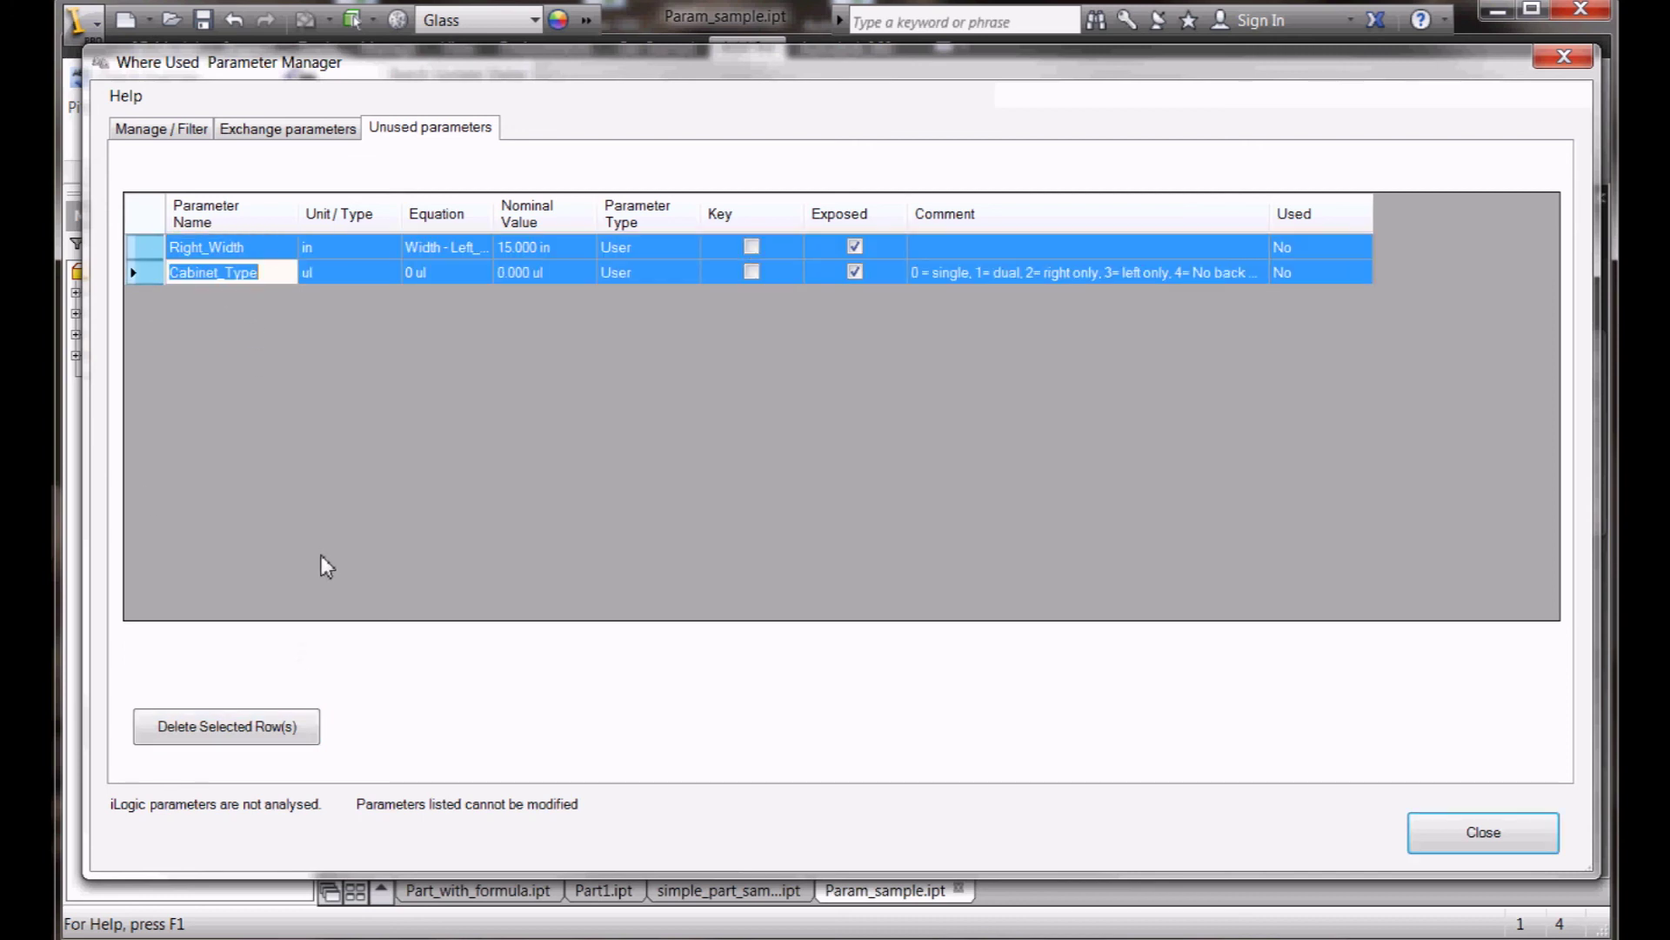
pyautogui.click(273, 735)
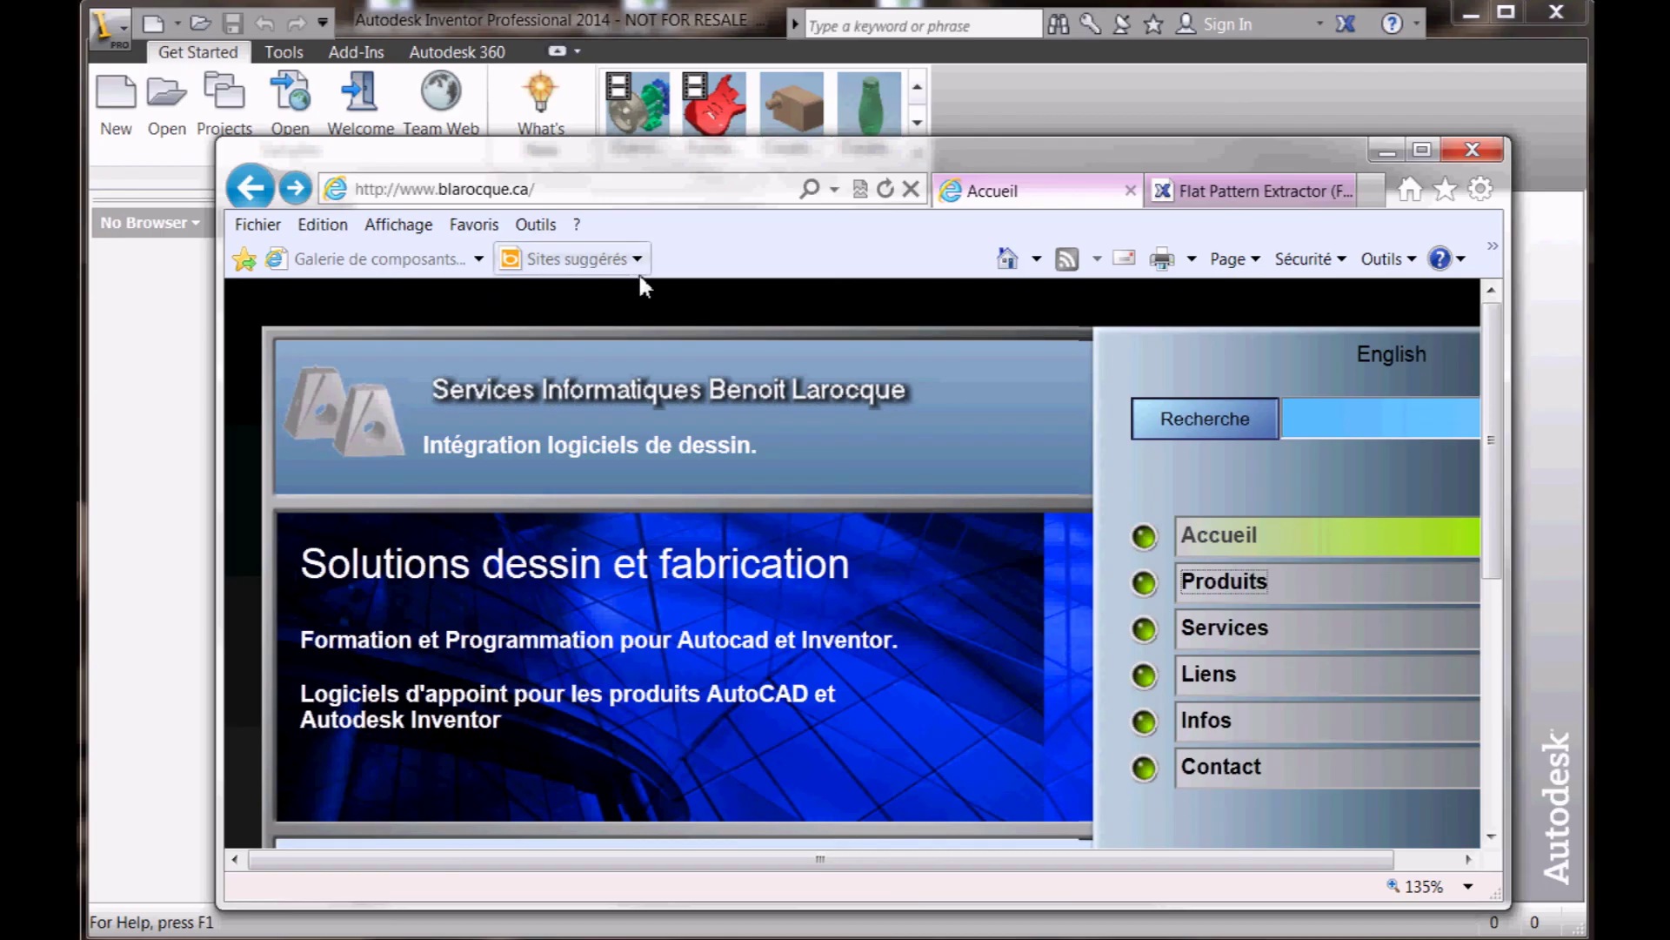
# - From blarocque.ca's Produits page, open the Flat Pattern Extractor (Free) Autodesk Exchange listing
pyautogui.click(600, 191)
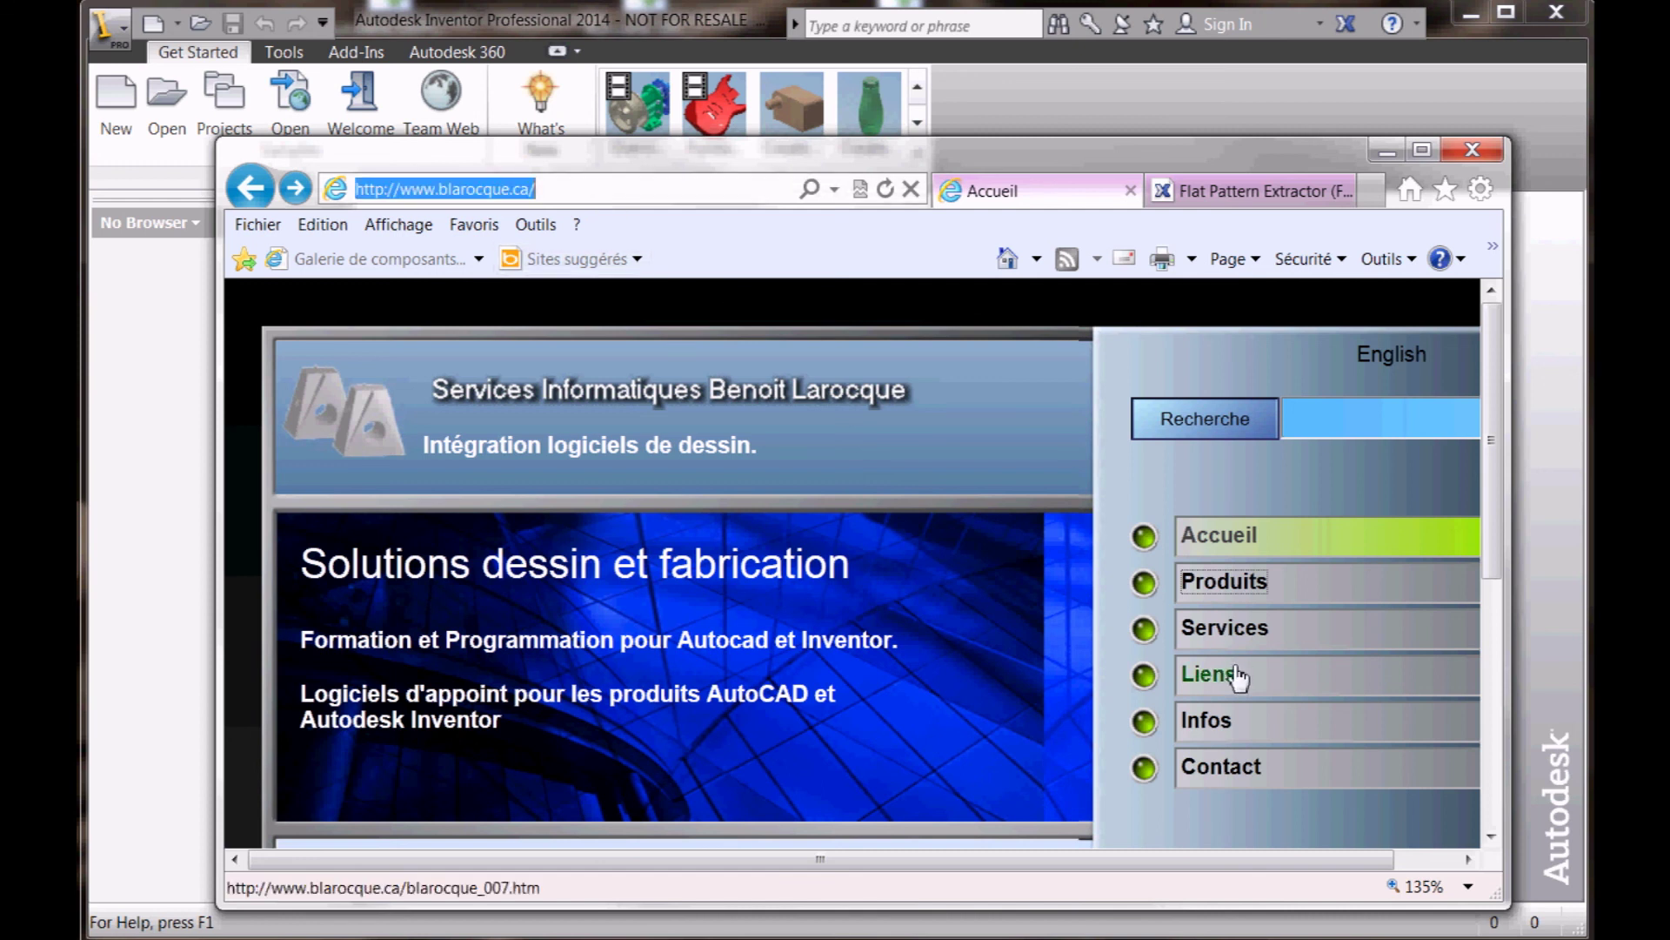
pyautogui.click(1212, 584)
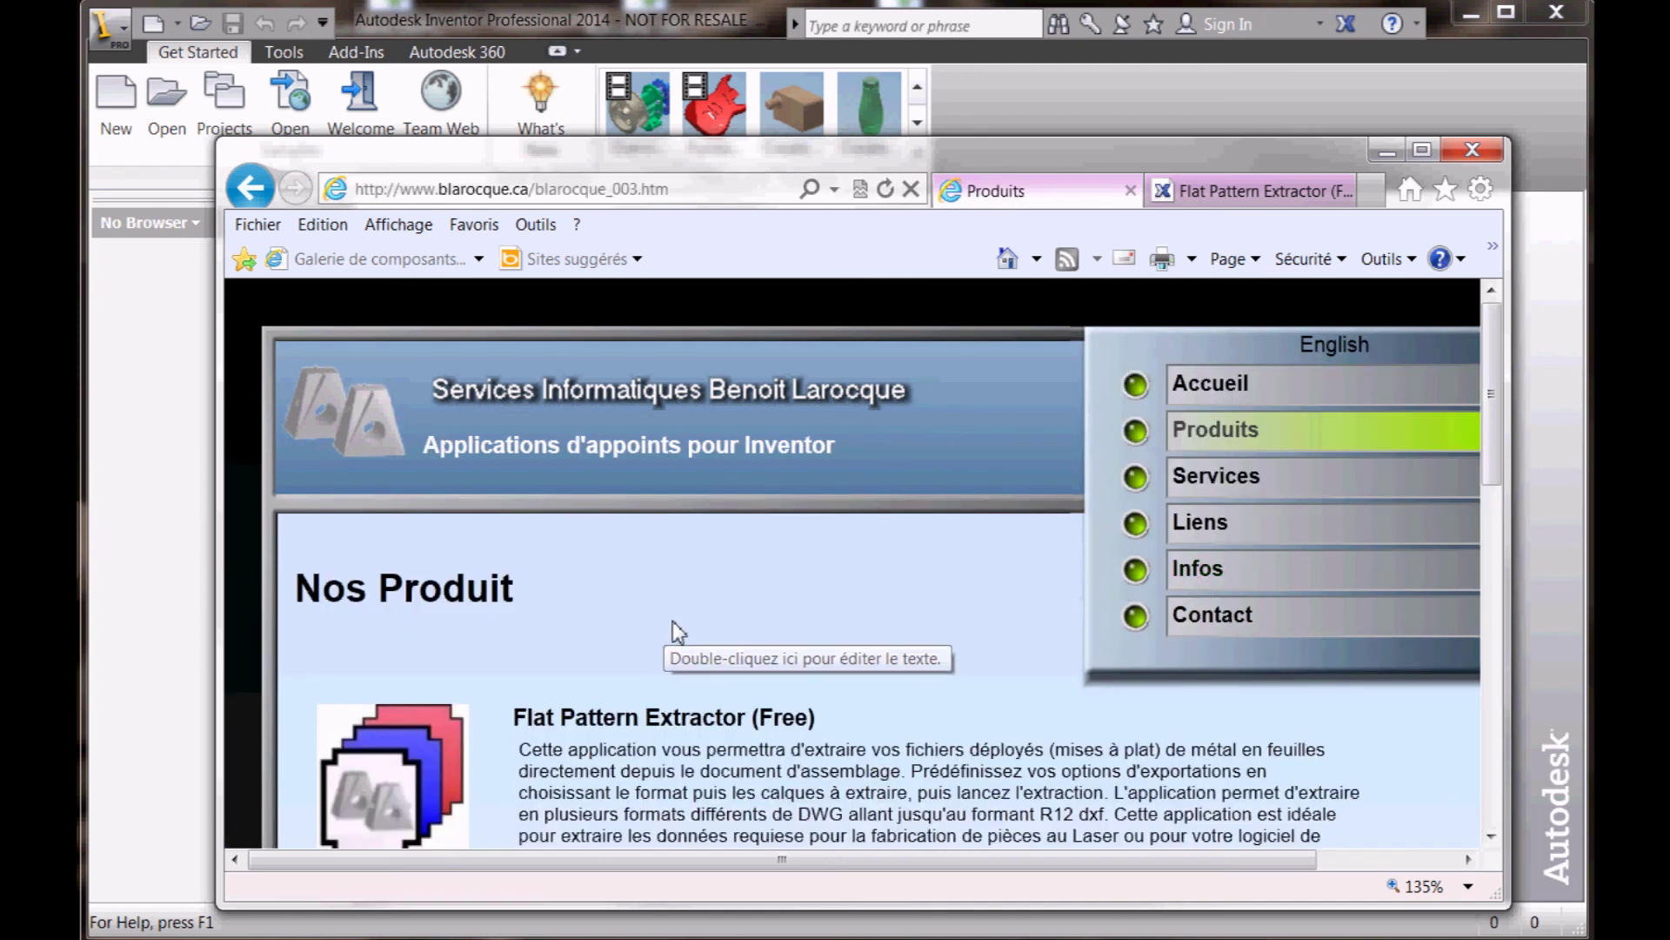
pyautogui.scroll(-3, 678, 609)
pyautogui.scroll(-1, 437, 624)
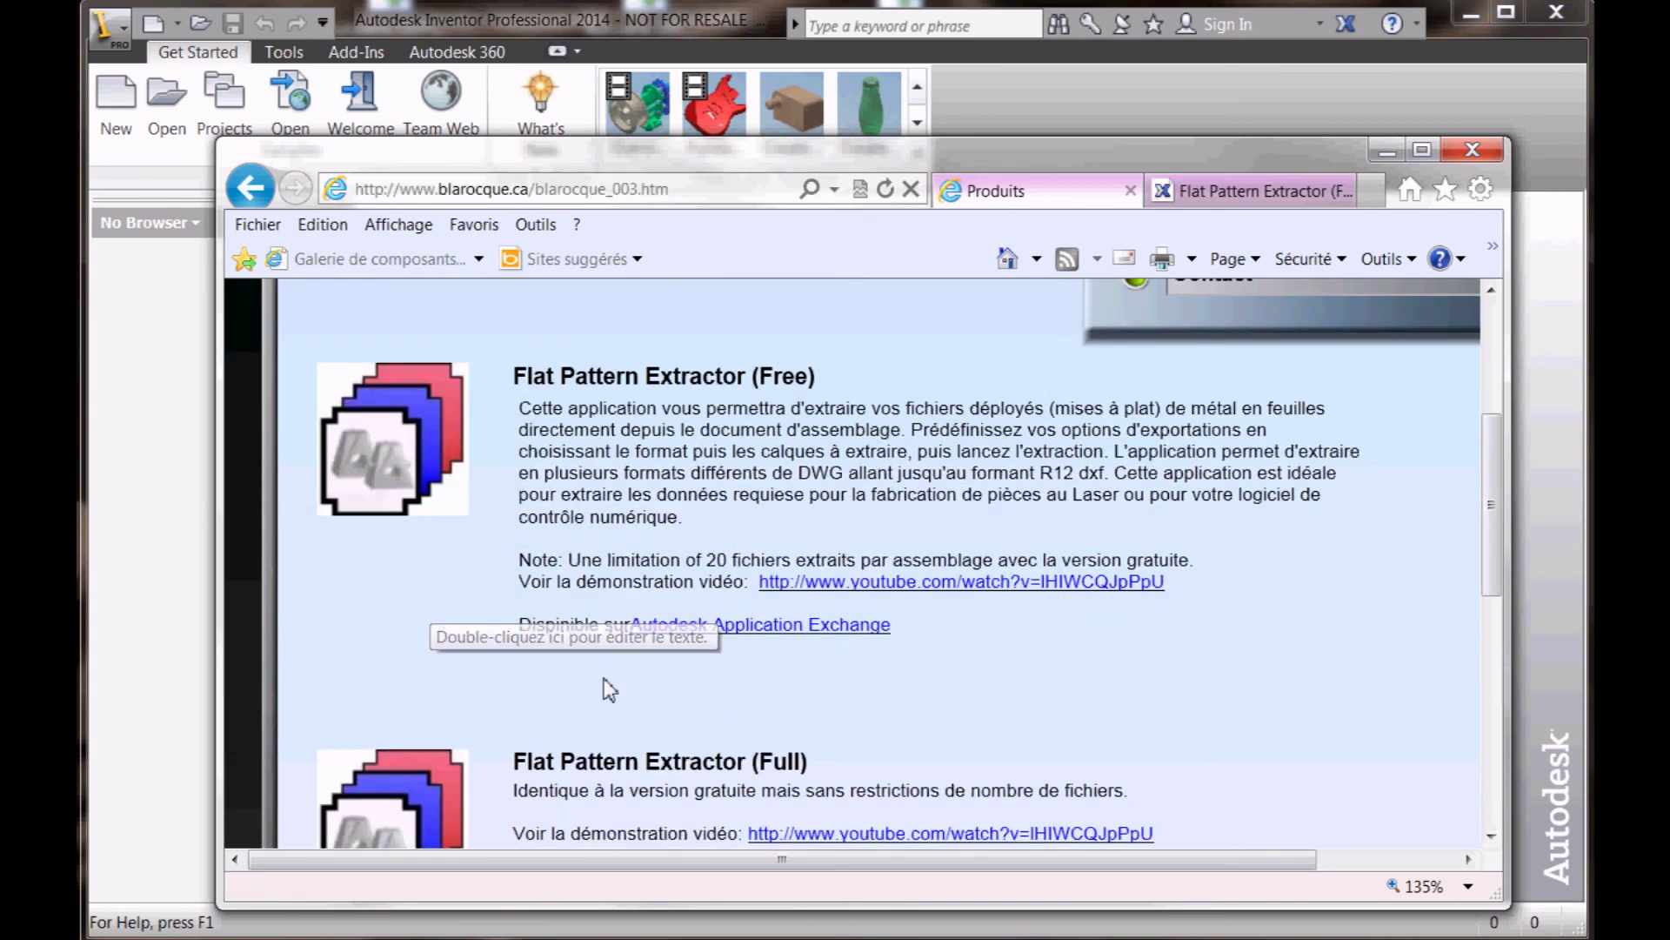
pyautogui.click(798, 628)
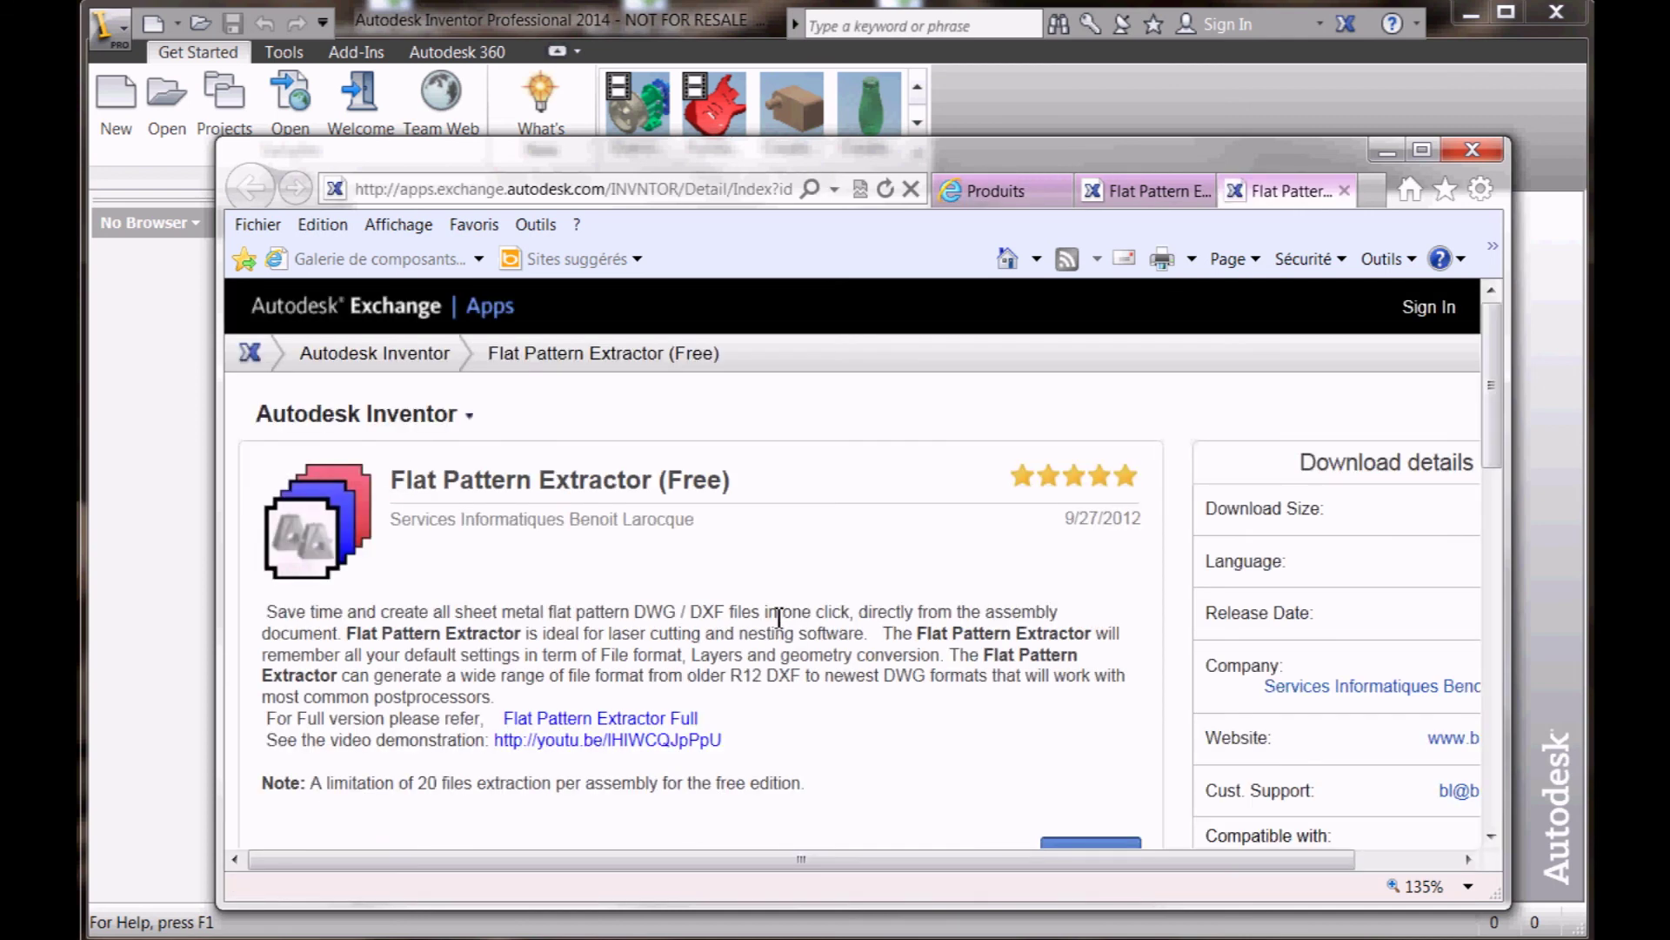